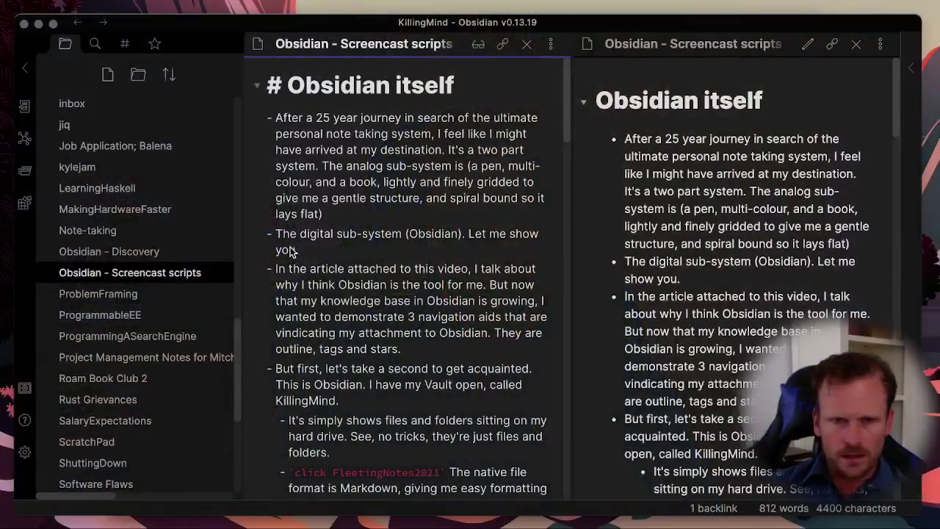
# Step: Open the FleetingNotes2021 note from the sidebar file list
pyautogui.scroll(-15, 292, 251)
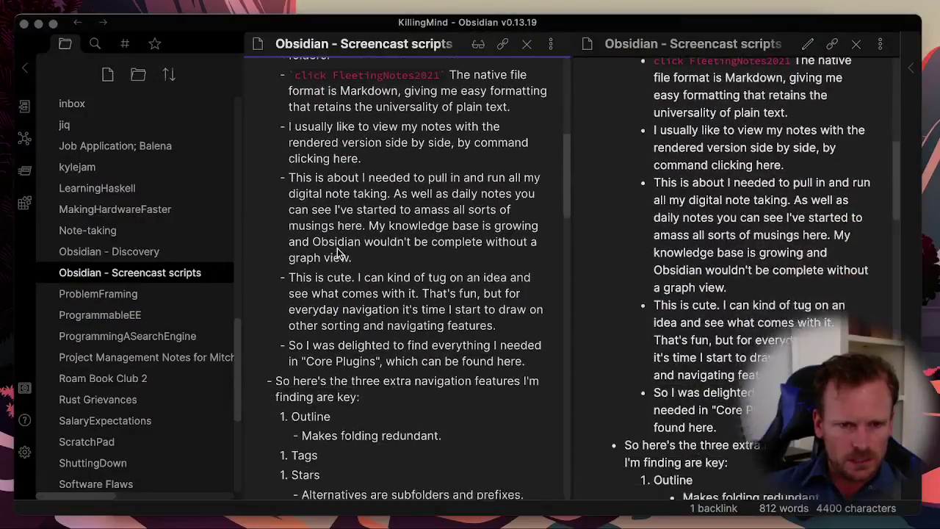
pyautogui.scroll(10, 130, 226)
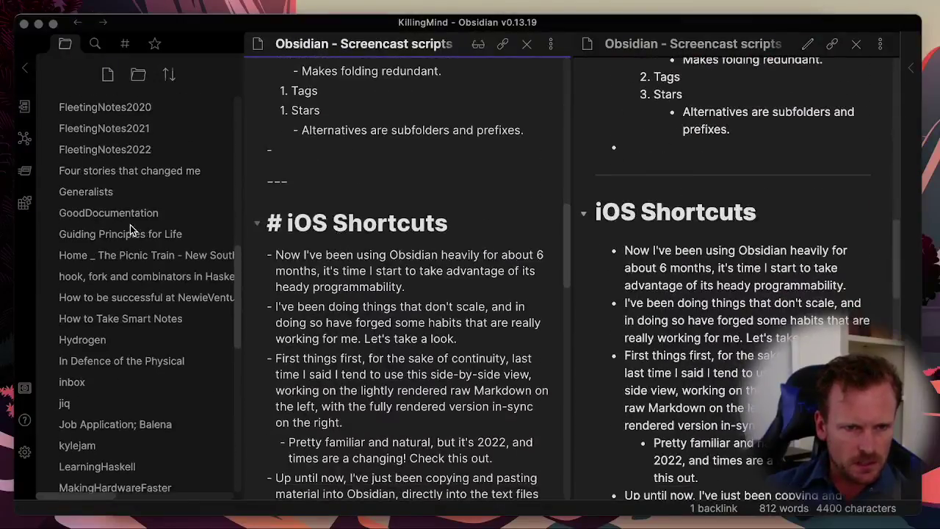
pyautogui.click(116, 229)
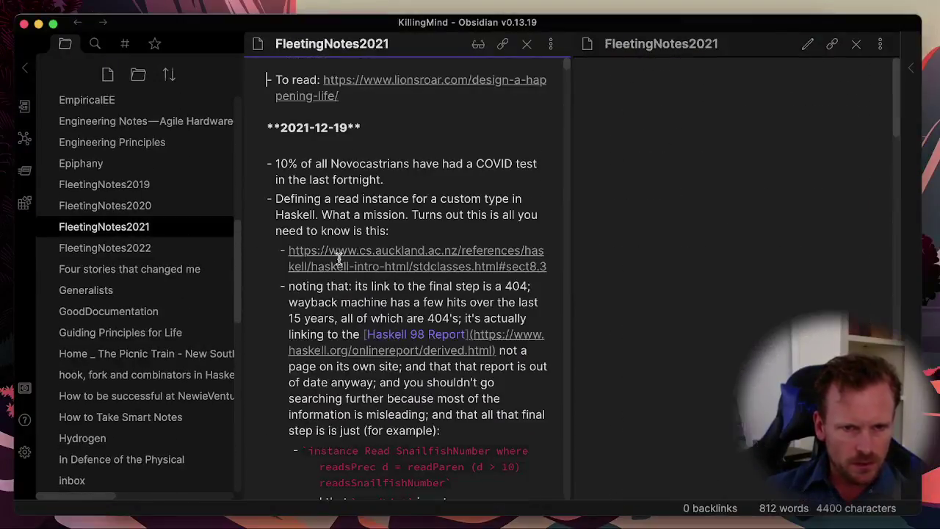
# Step: Select and review the 2021-12-19 Haskell read-instance entries in the source and rendered panes
pyautogui.press('Down')
pyautogui.press('Down')
pyautogui.press('Down')
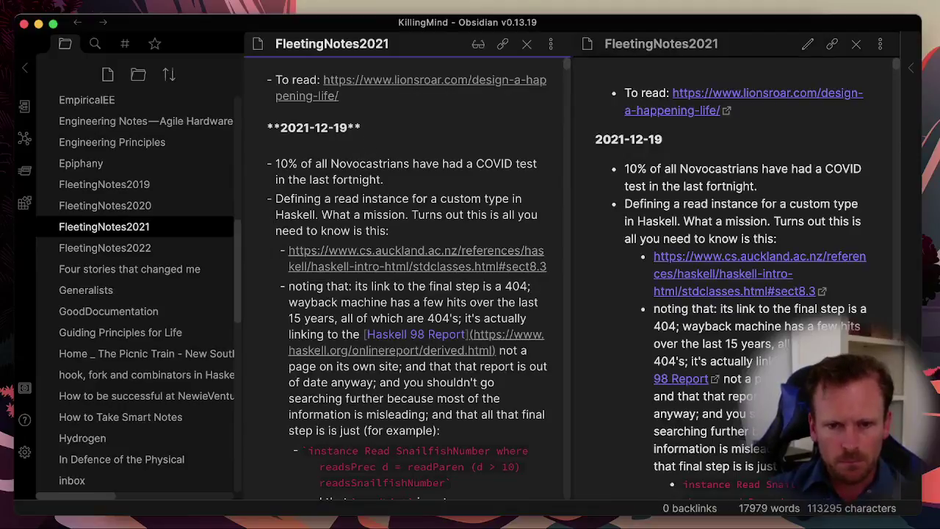
pyautogui.moveTo(304, 117); pyautogui.dragTo(389, 336)
pyautogui.click(730, 180)
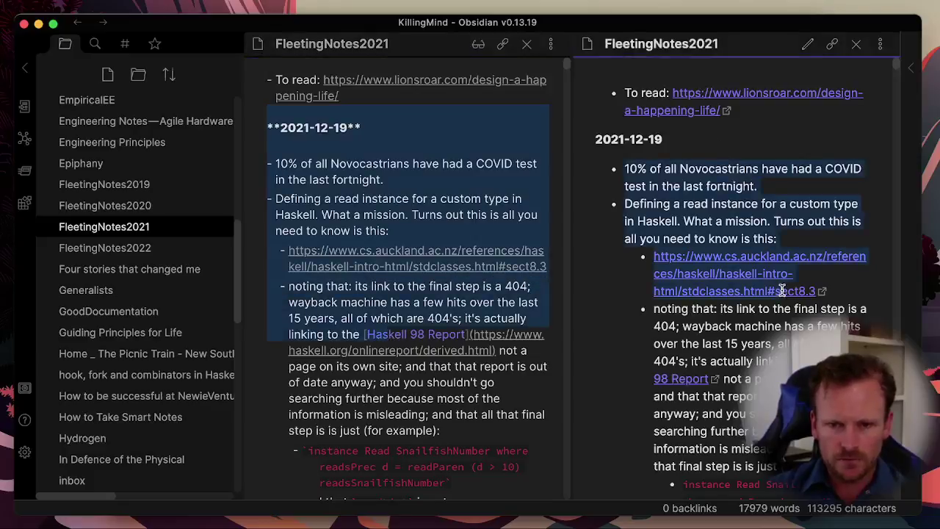
pyautogui.click(467, 191)
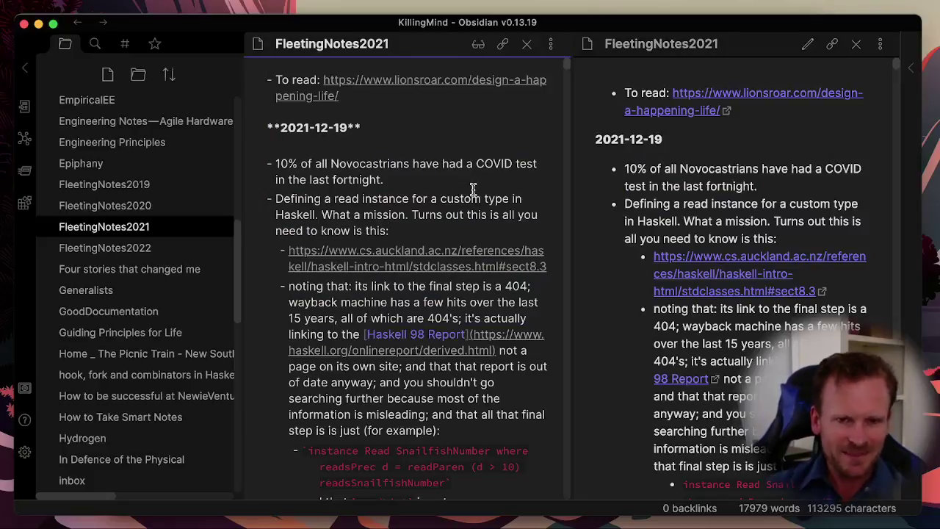
pyautogui.click(383, 179)
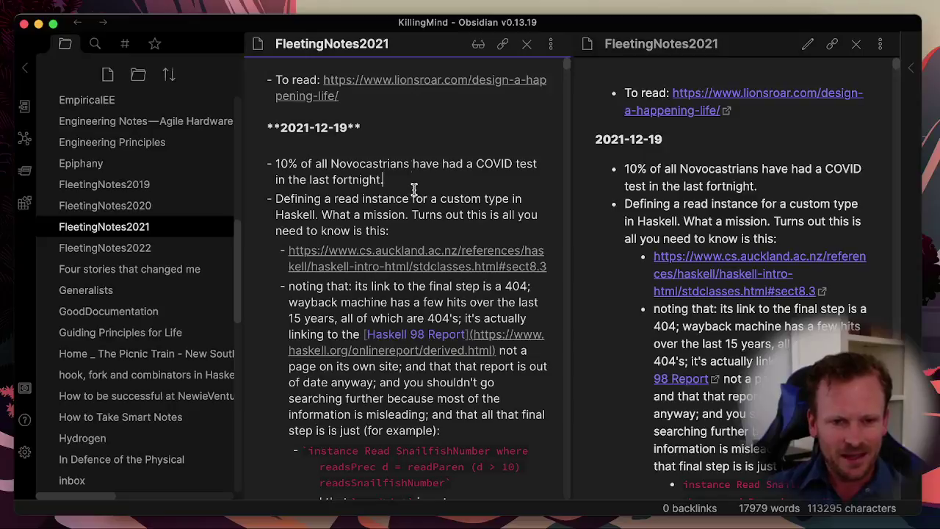
pyautogui.click(398, 142)
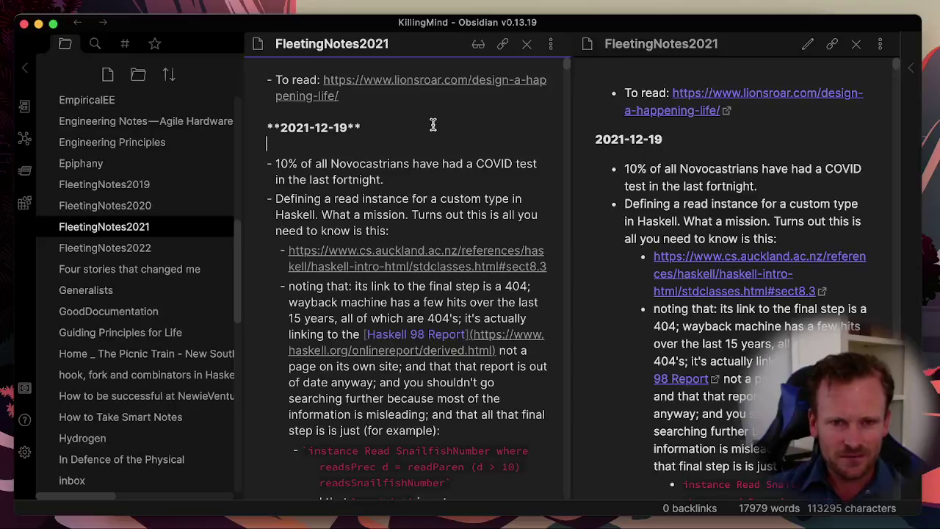
# Step: Switch the note to Live Preview editing from the More options menu
pyautogui.click(551, 45)
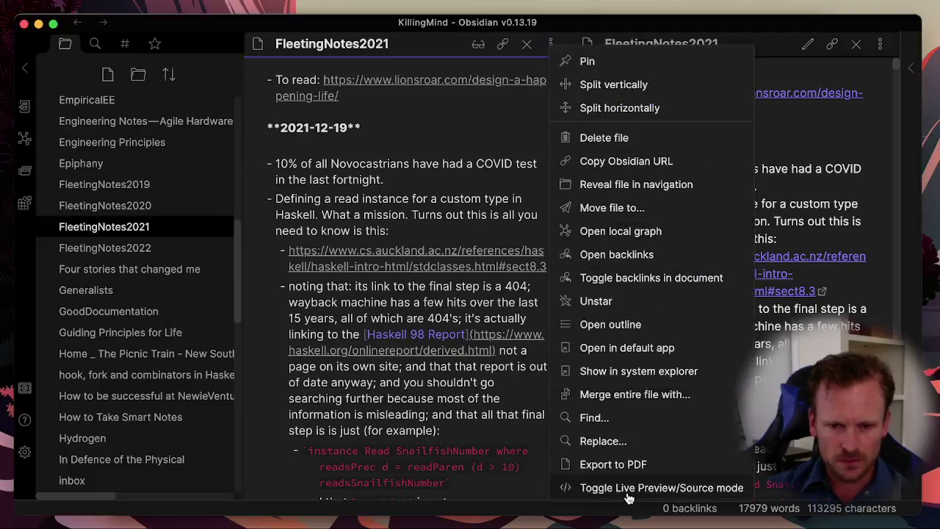
pyautogui.click(681, 488)
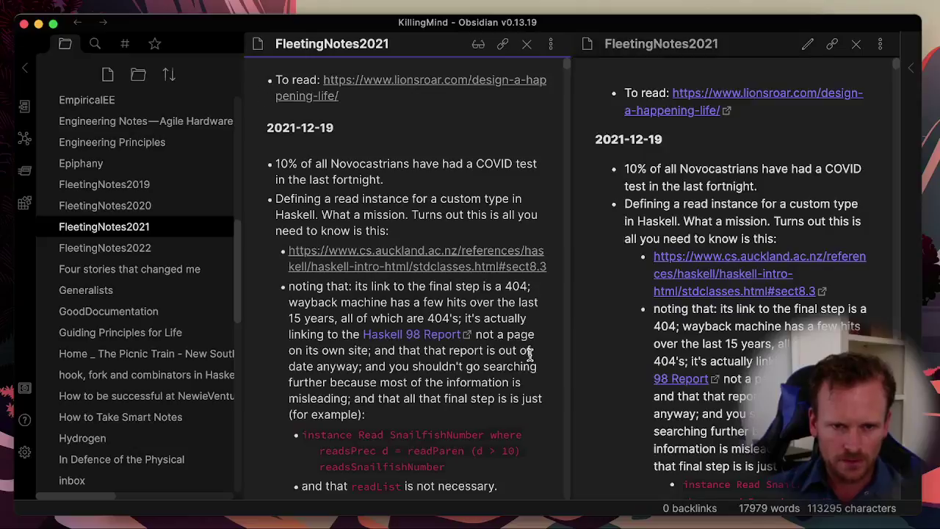
pyautogui.moveTo(504, 340); pyautogui.dragTo(267, 79)
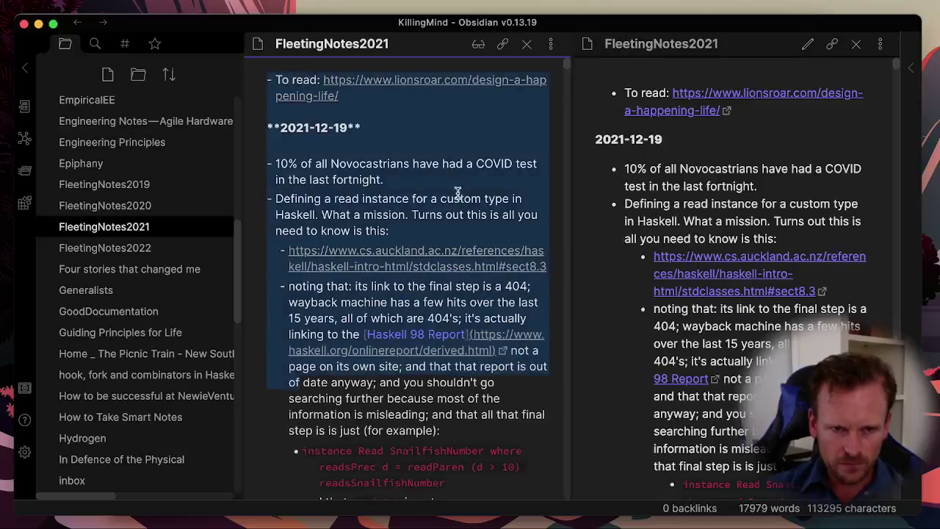
pyautogui.click(463, 155)
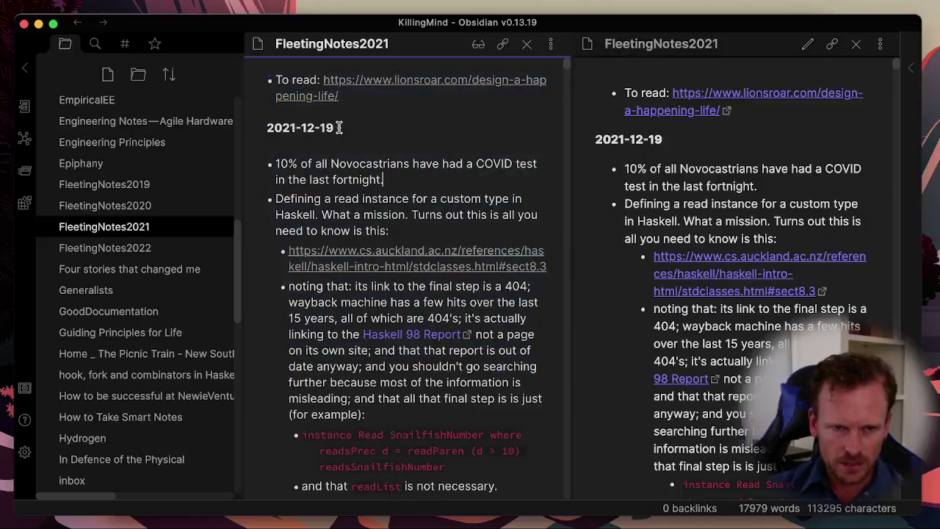
# Step: Reveal the markdown behind the 2021-12-19 entry's Haskell 98 Report link
pyautogui.click(298, 128)
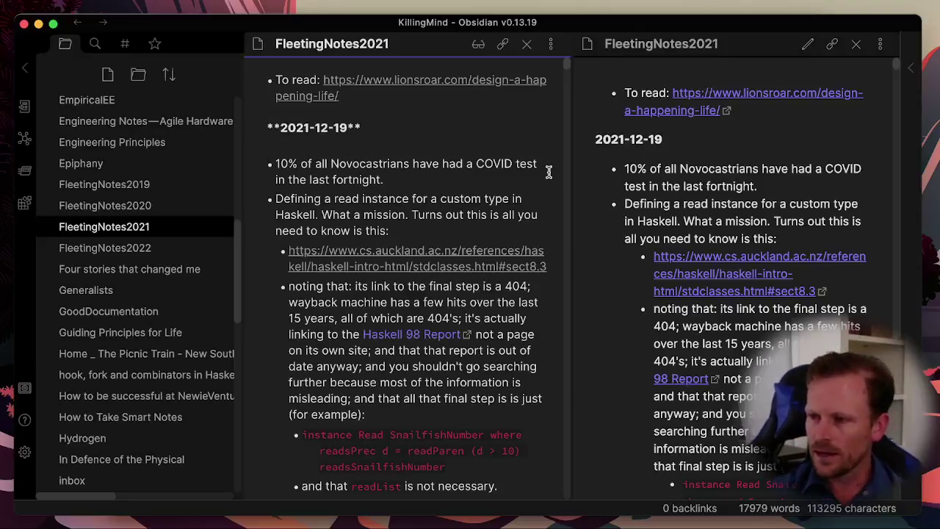
pyautogui.press('Down')
pyautogui.press('Up')
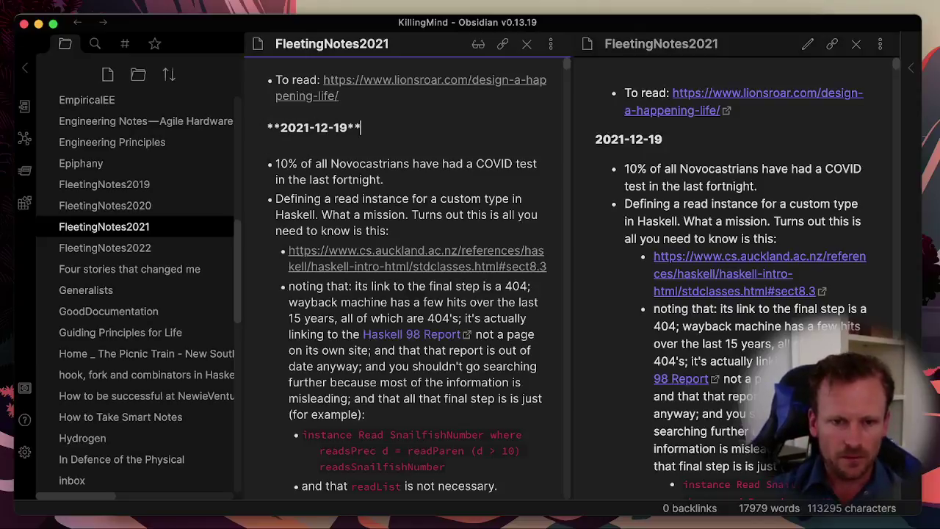
pyautogui.press('Down')
pyautogui.press('Down')
pyautogui.press('Down')
pyautogui.press('Down')
pyautogui.press('Down')
pyautogui.press('Down')
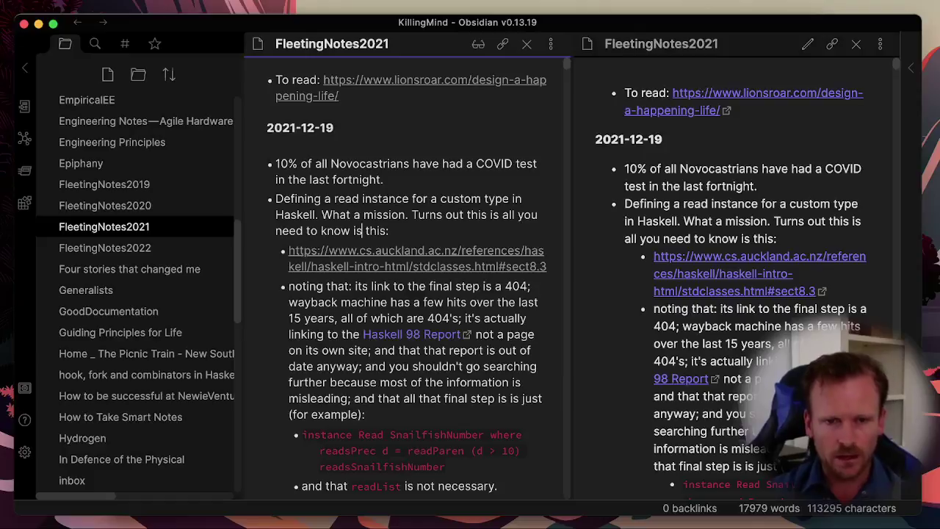
pyautogui.press('Down')
pyautogui.press('Down')
pyautogui.press('Down')
pyautogui.press('Down')
pyautogui.press('Right')
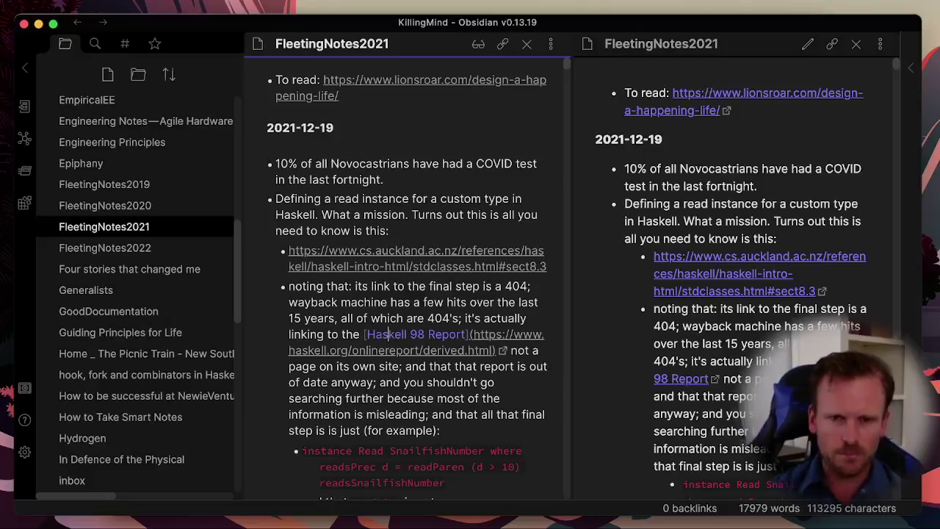
pyautogui.click(857, 46)
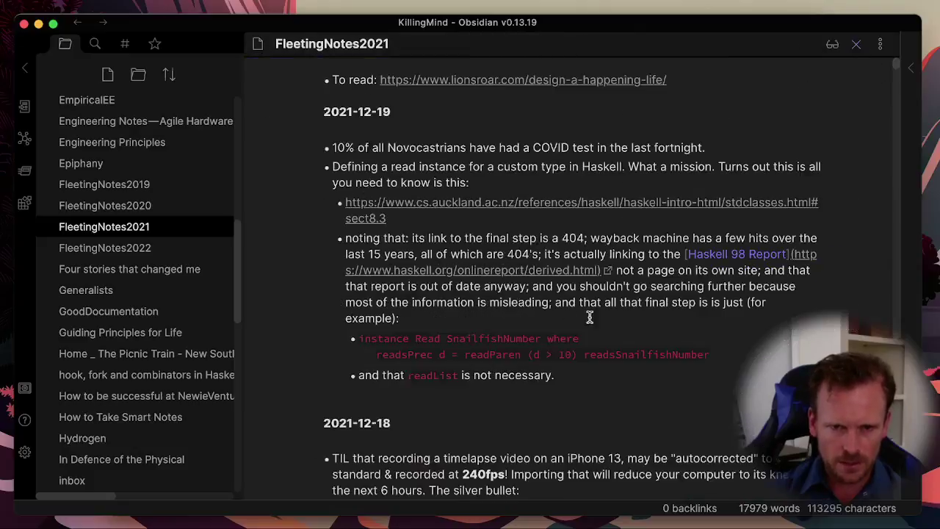
pyautogui.scroll(-3, 601, 301)
pyautogui.click(470, 215)
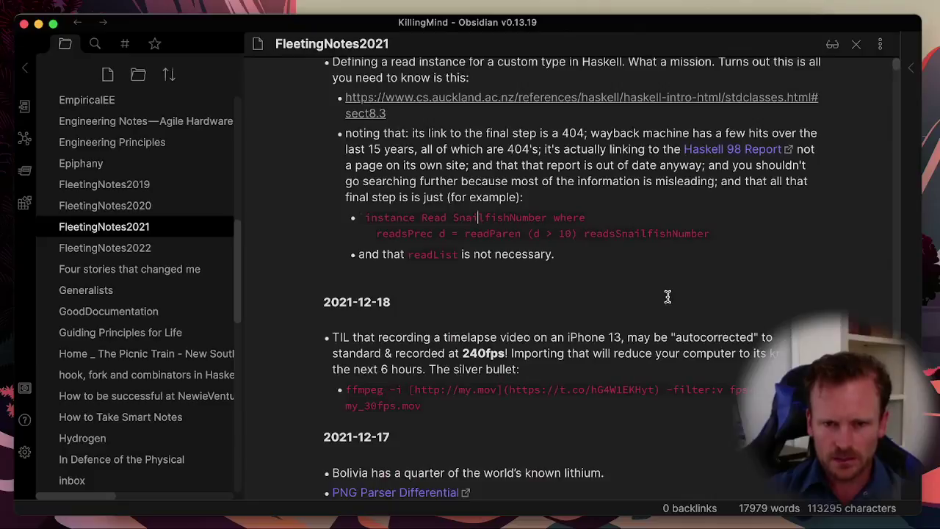
pyautogui.scroll(2, 667, 297)
pyautogui.click(585, 244)
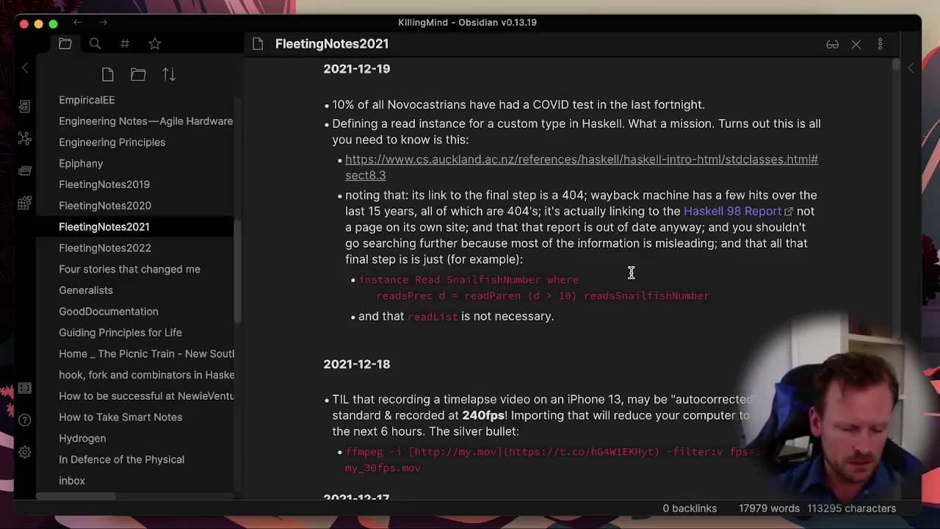
pyautogui.click(609, 211)
pyautogui.click(745, 210)
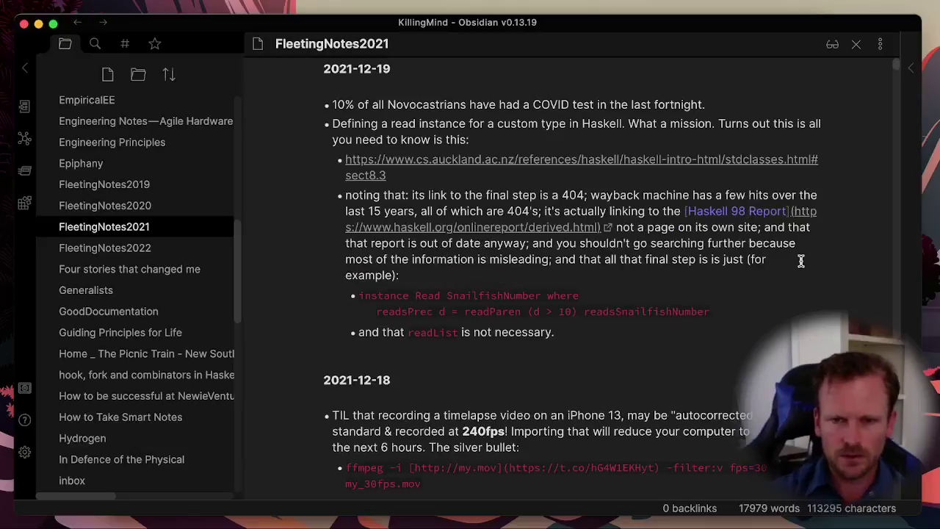
pyautogui.press('Down')
pyautogui.press('Down')
pyautogui.press('Down')
pyautogui.press('Down')
pyautogui.press('Down')
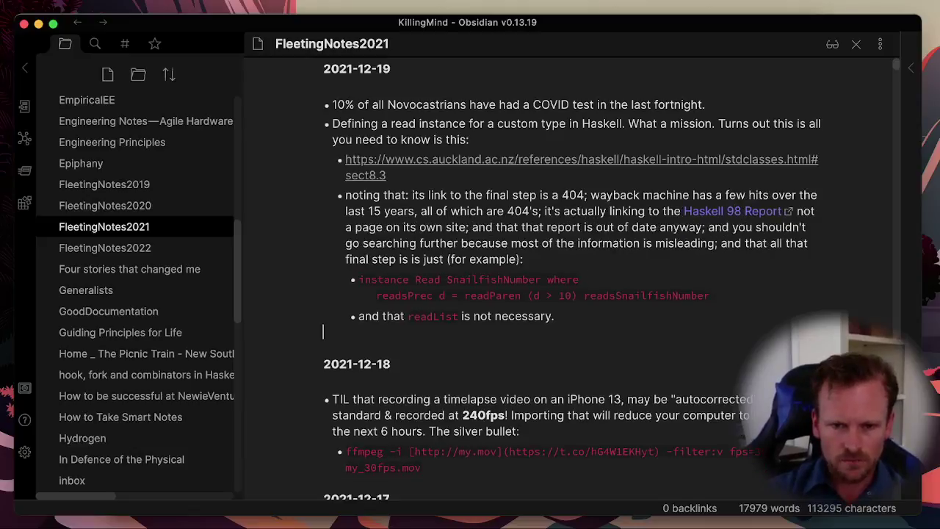
pyautogui.press('Up')
pyautogui.press('Up')
pyautogui.press('Up')
pyautogui.press('Down')
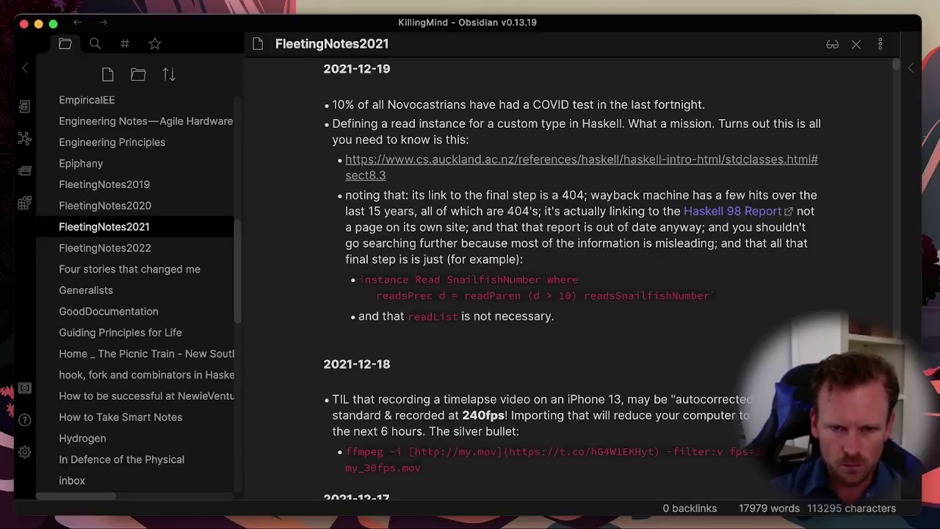
pyautogui.press('Up')
pyautogui.press('Up')
pyautogui.press('Up')
pyautogui.press('Up')
pyautogui.press('Up')
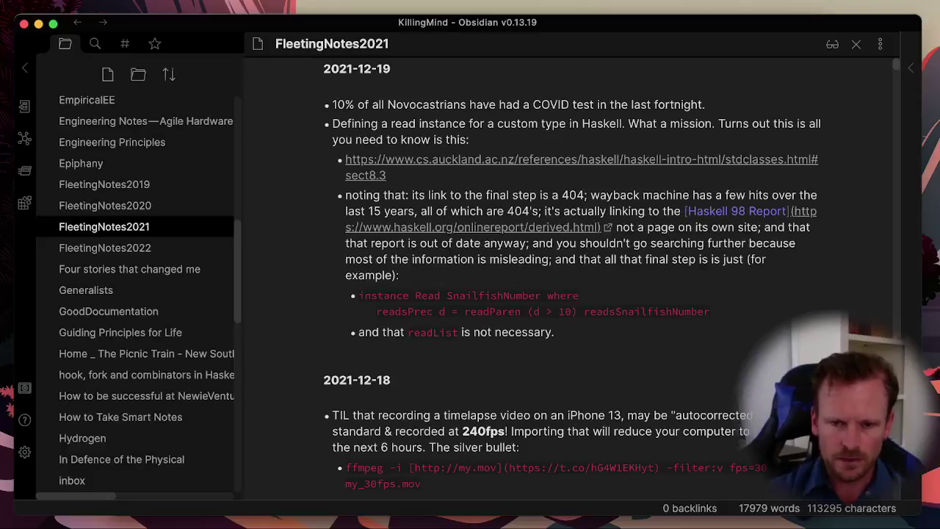
pyautogui.click(640, 233)
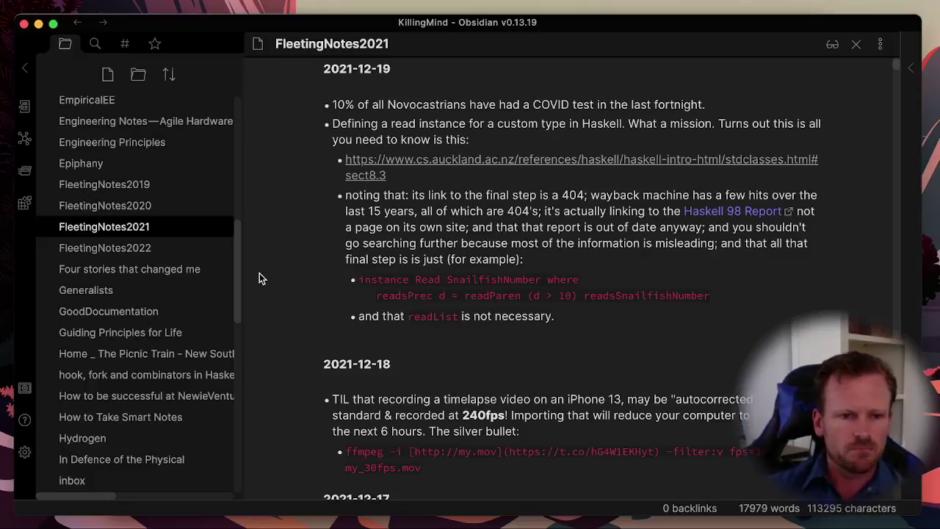
pyautogui.scroll(2, 410, 224)
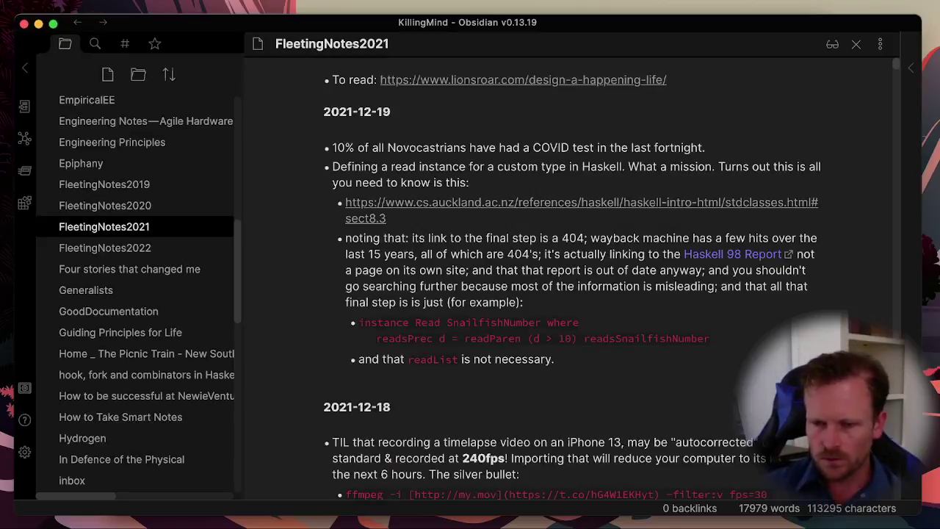
pyautogui.press('super+Tab')
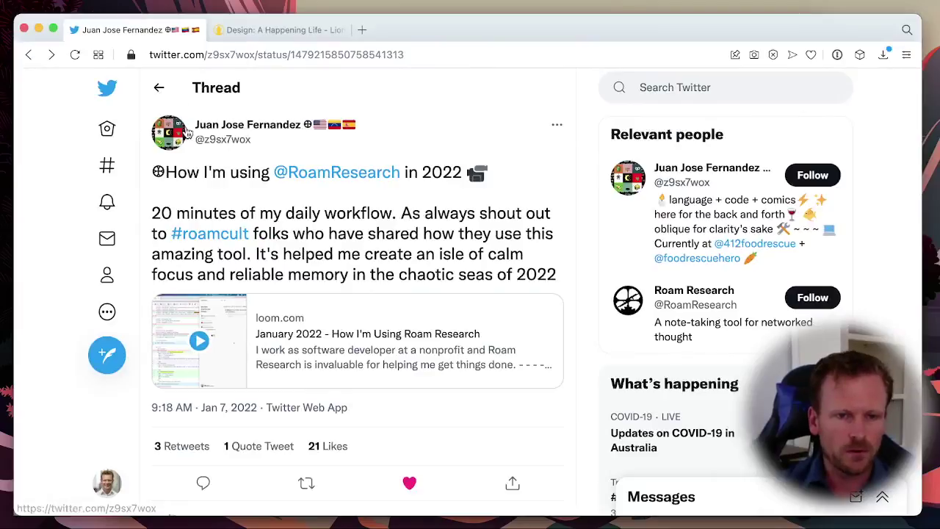
pyautogui.moveTo(195, 126); pyautogui.dragTo(301, 126)
pyautogui.press('super+c')
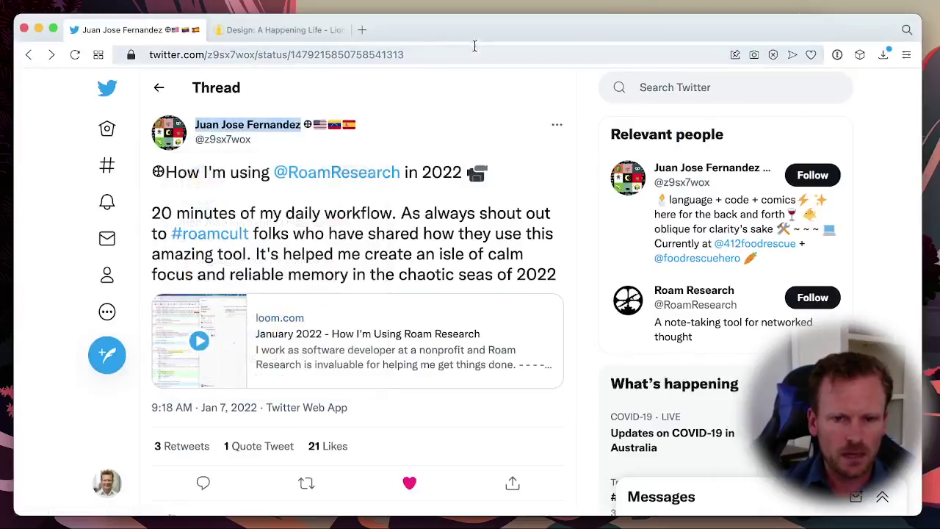
# Step: Open the FleetingNotes2022 note and start a new line under the 2022-01-08 heading
pyautogui.press('super+Tab')
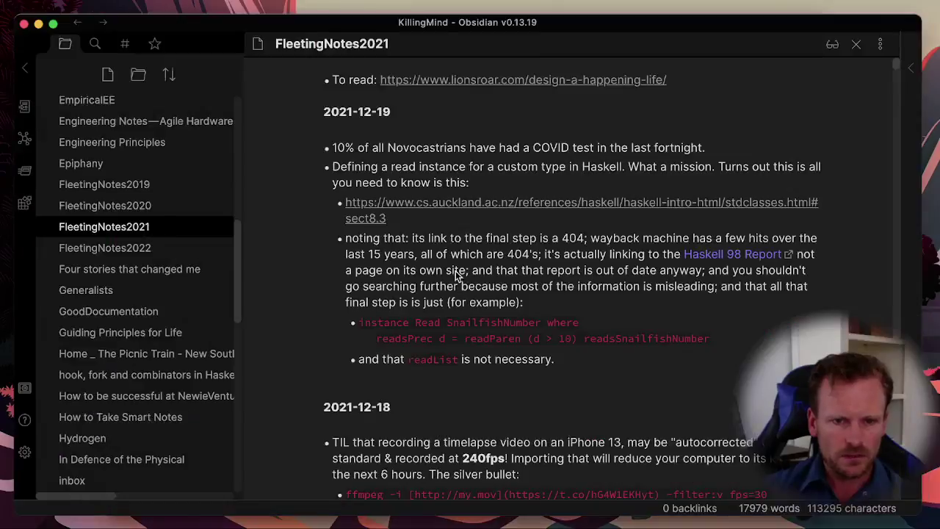
pyautogui.click(104, 248)
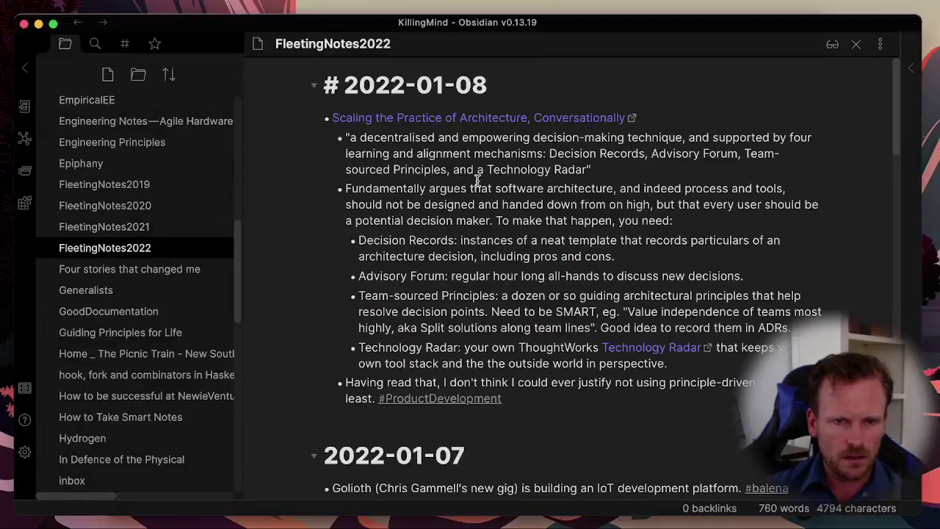
pyautogui.press('Down')
pyautogui.press('Return')
pyautogui.press('Up')
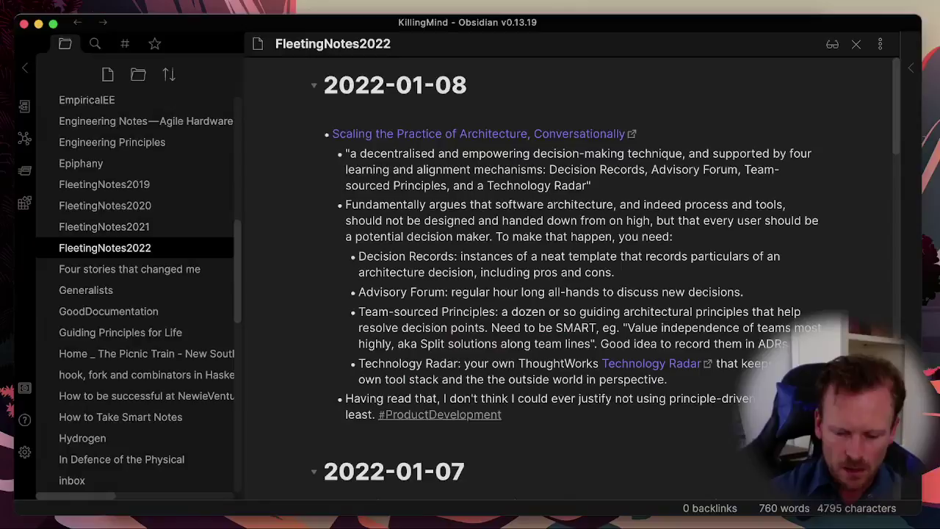
# Step: Type a '- [' bullet with the tweet author's name plus 'on Roam Research daily workflow'
pyautogui.write('- ')
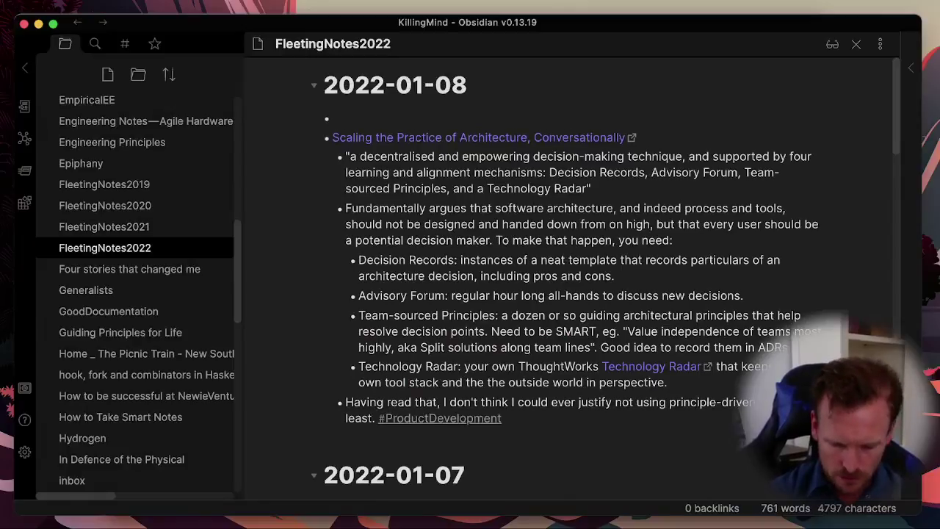
pyautogui.write('[')
pyautogui.write('[  Juan Jose Fernandez     ](https://twitter.com/z9sx7wox)')
pyautogui.press('super+z')
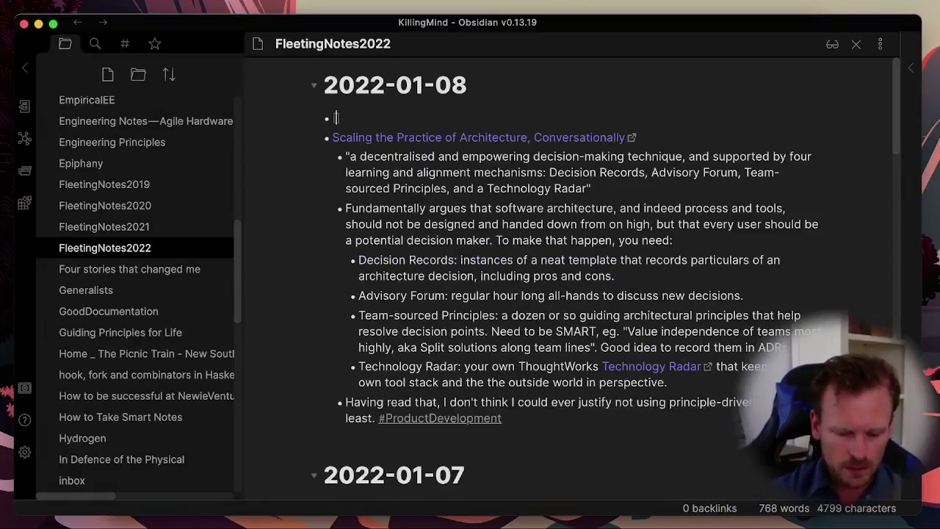
pyautogui.press('super+shift+v')
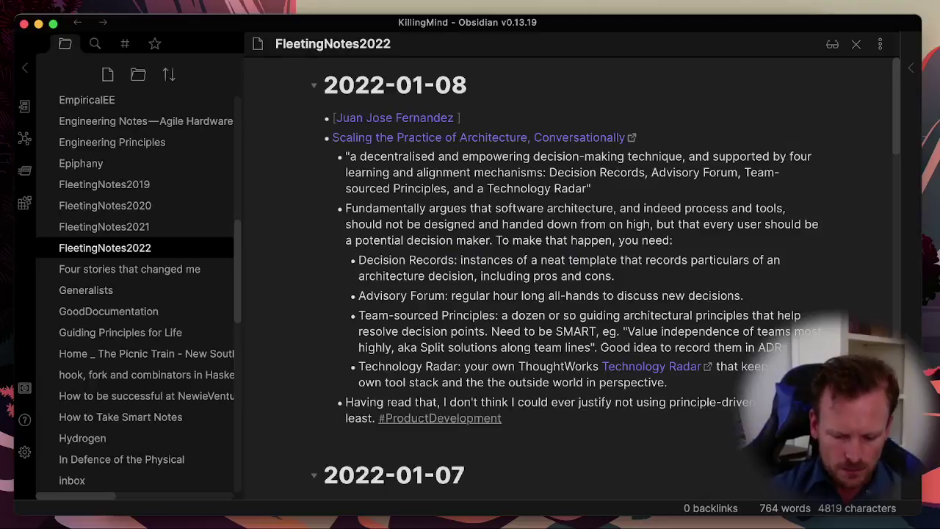
pyautogui.write('on')
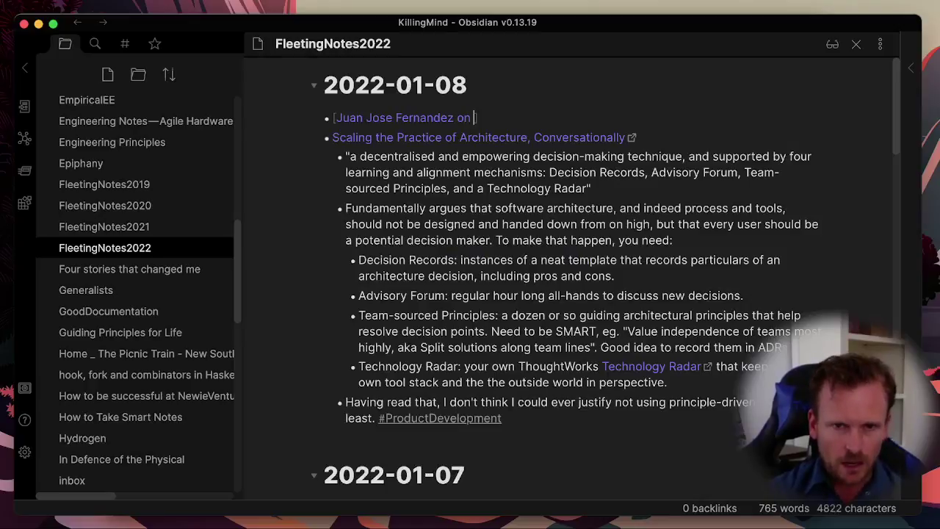
pyautogui.write('Roam Re')
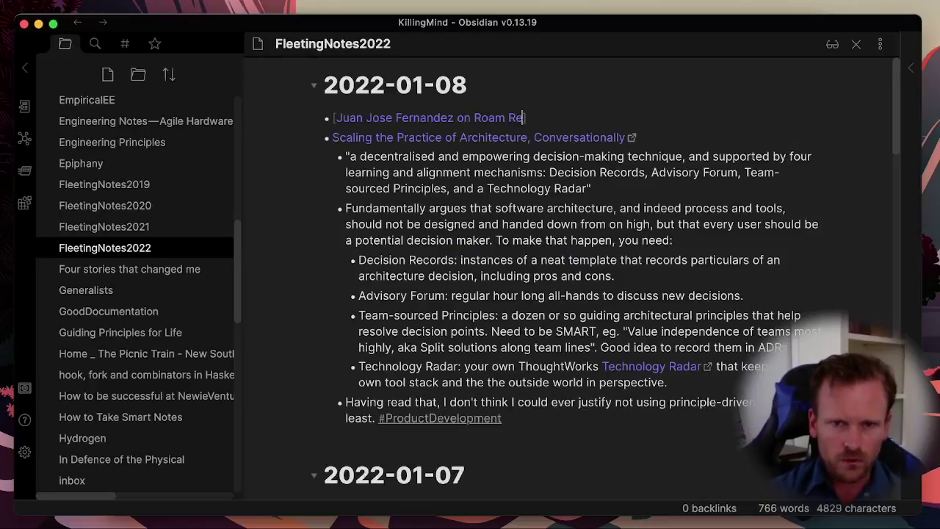
pyautogui.write('search dail')
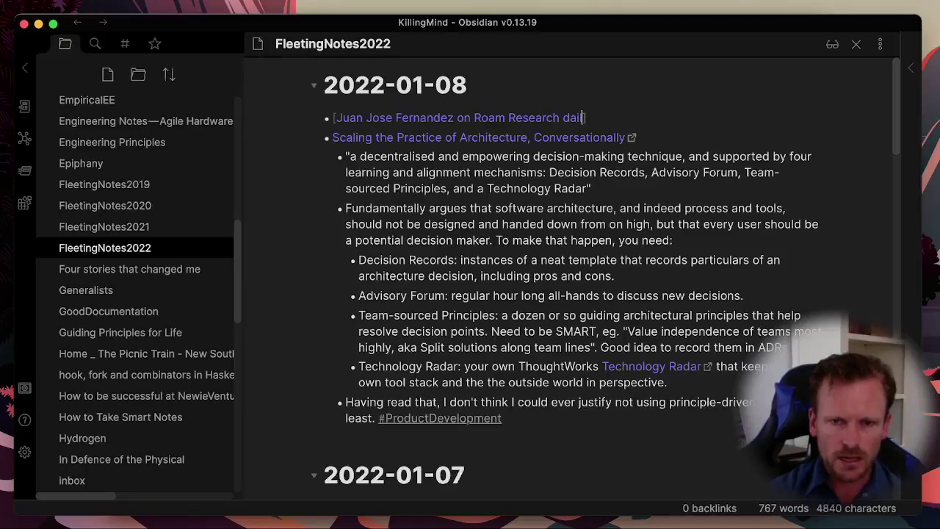
pyautogui.write('y workflow')
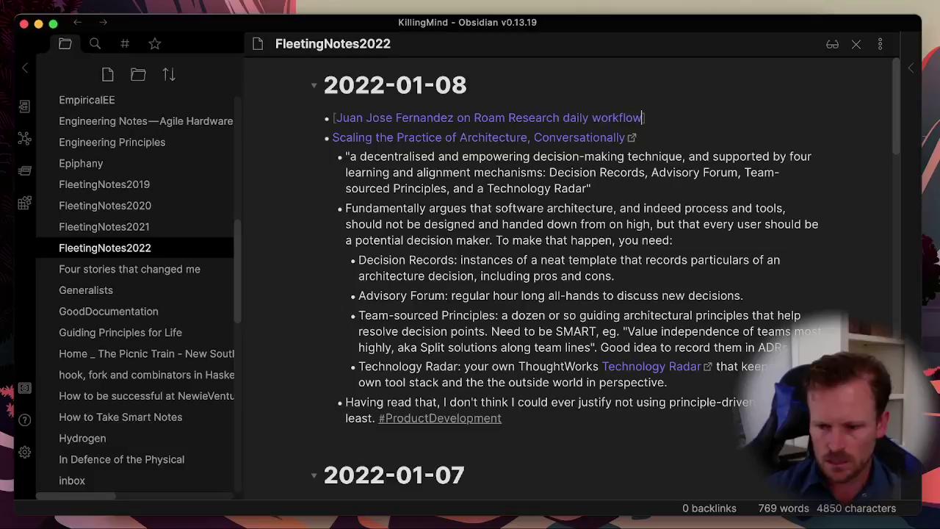
# Step: Copy the tweet's timestamp link address from Safari
pyautogui.press('super+Tab')
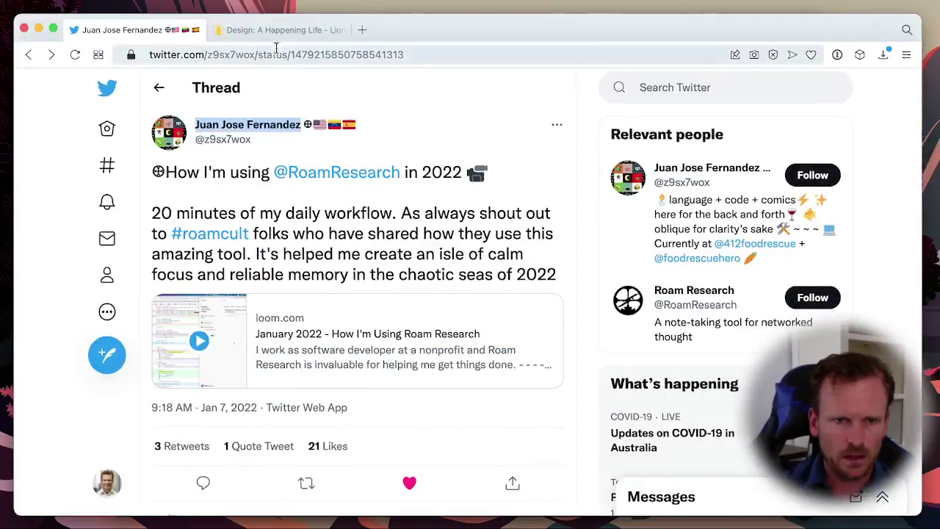
pyautogui.rightClick(202, 408)
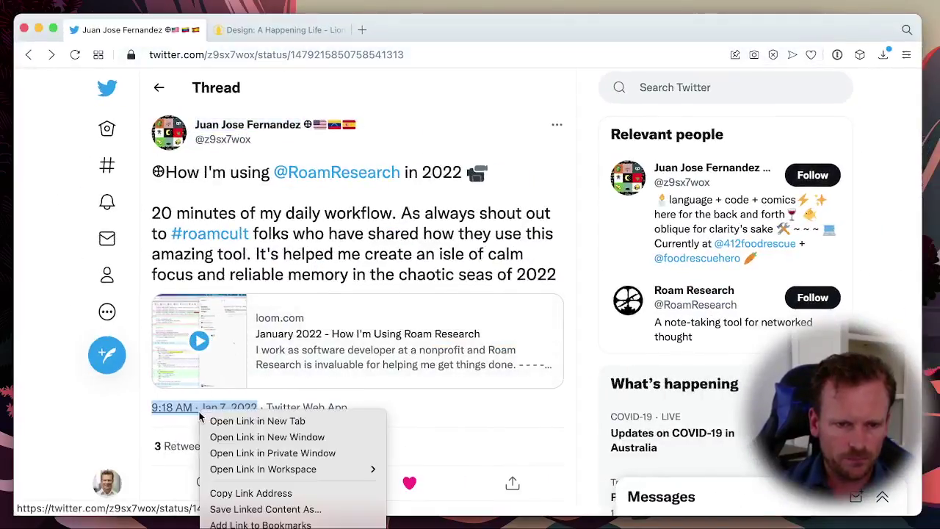
pyautogui.click(361, 493)
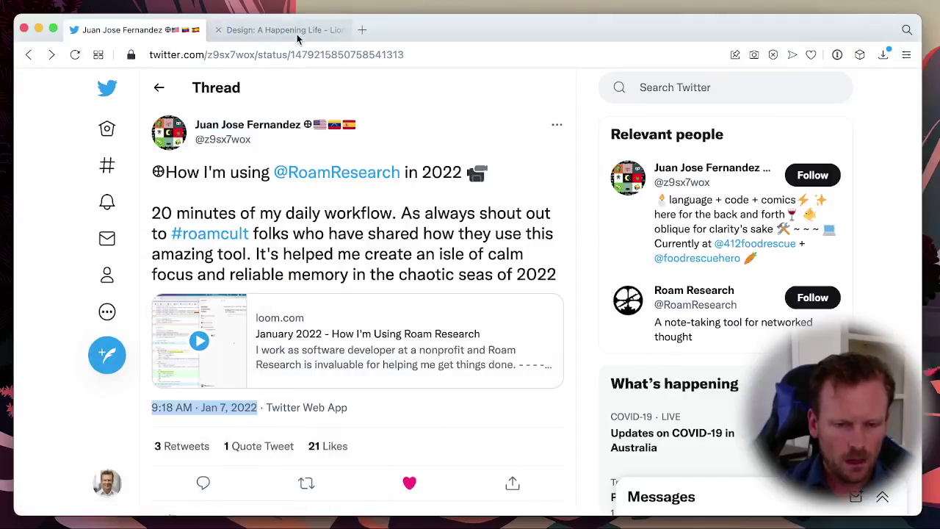
pyautogui.press('super+Tab')
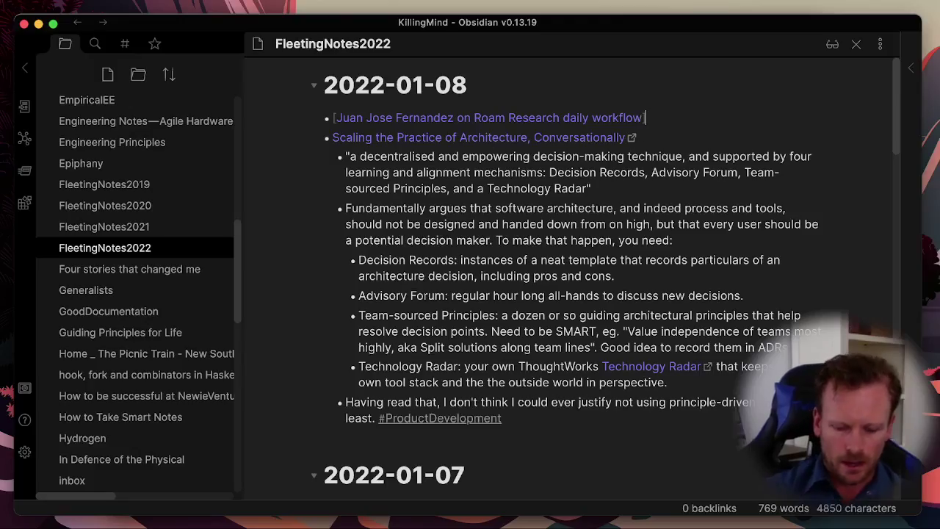
# Step: Link the bullet title to the tweet by pasting its URL in parentheses
pyautogui.write('(')
pyautogui.press('super+v')
pyautogui.press('Right')
# Step: Add an indented summary about Roam musings, templates, and Google Calendar and Twitter plugins
pyautogui.press('Return')
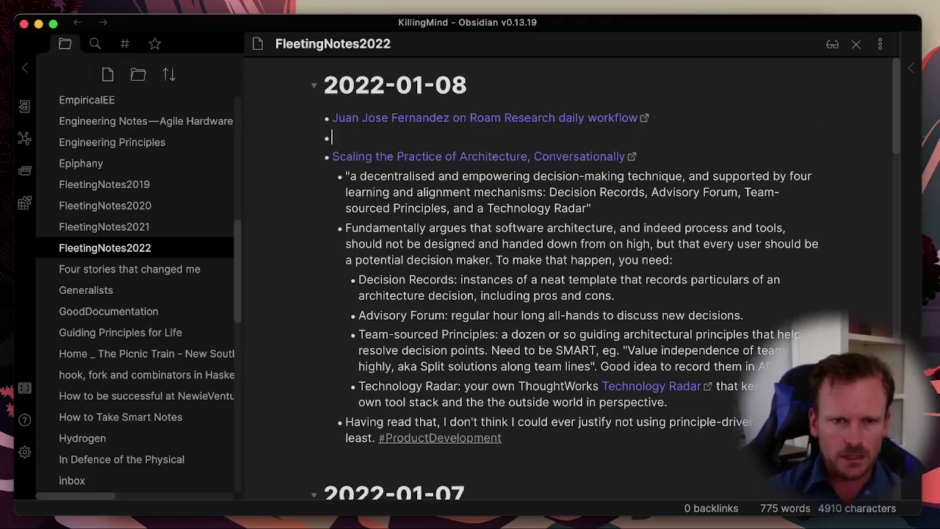
pyautogui.press('Tab')
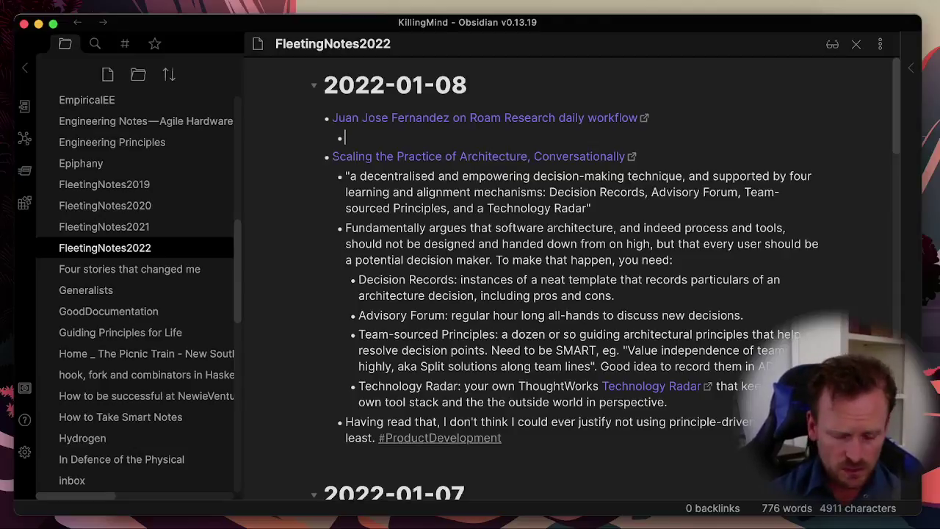
pyautogui.write('Candid, st')
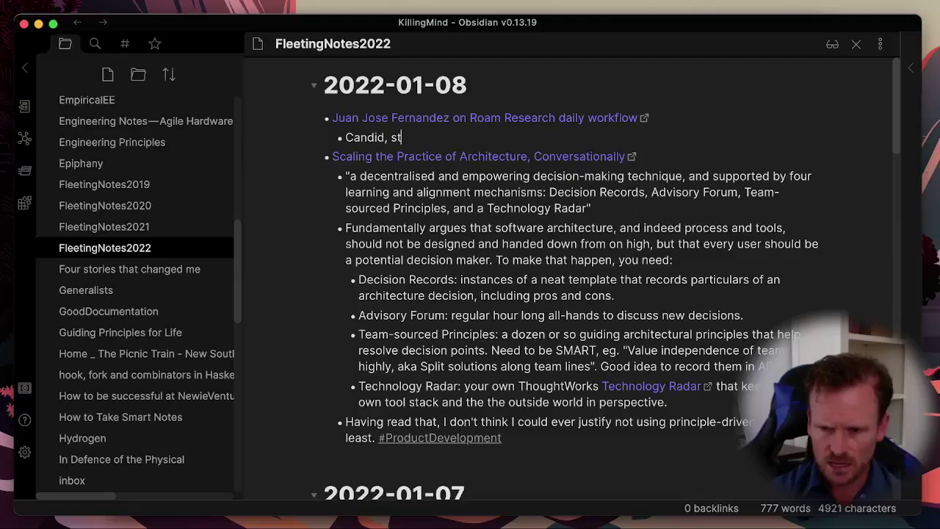
pyautogui.write('ream of consciousne')
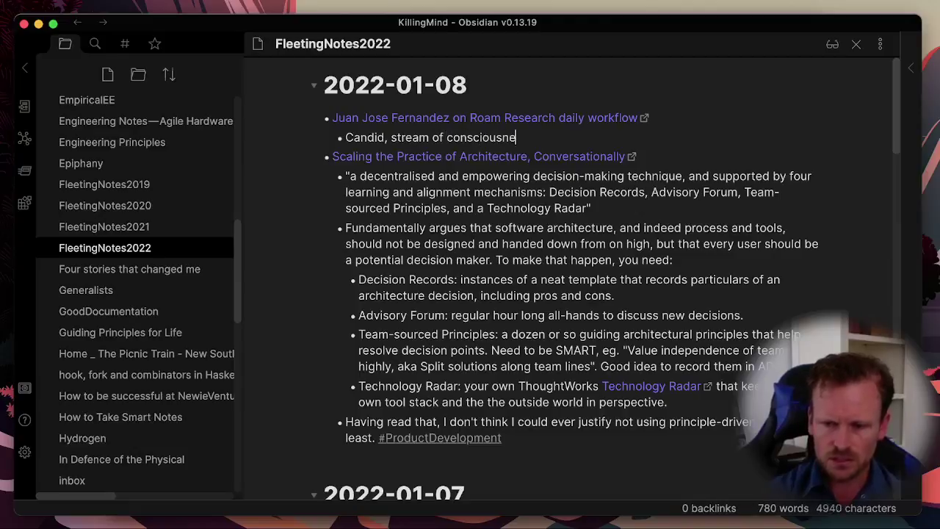
pyautogui.write('ss musings')
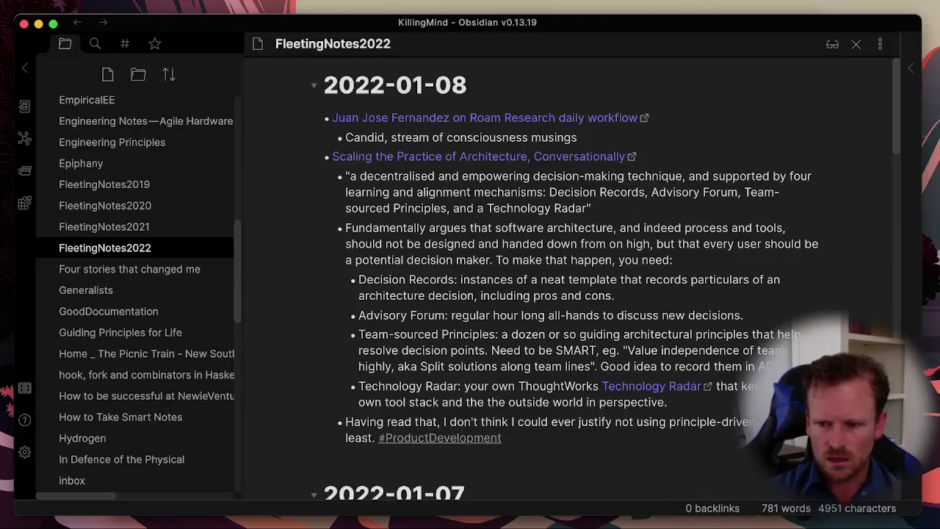
pyautogui.write(' on keeping track of ')
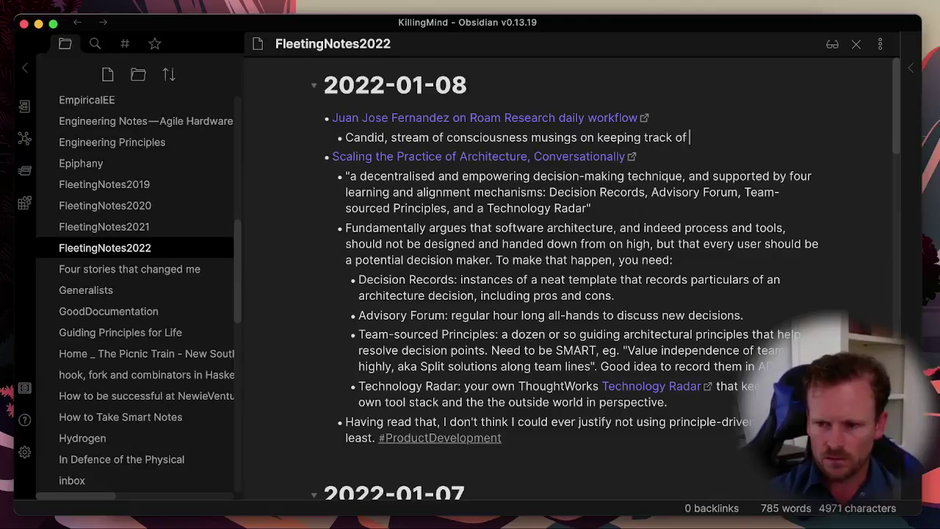
pyautogui.write('your day using a ')
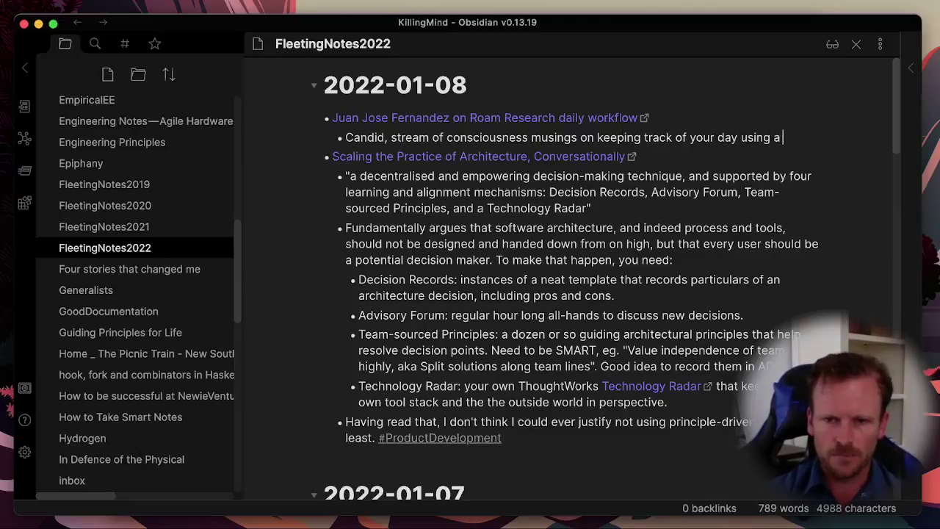
pyautogui.write('bunch of f')
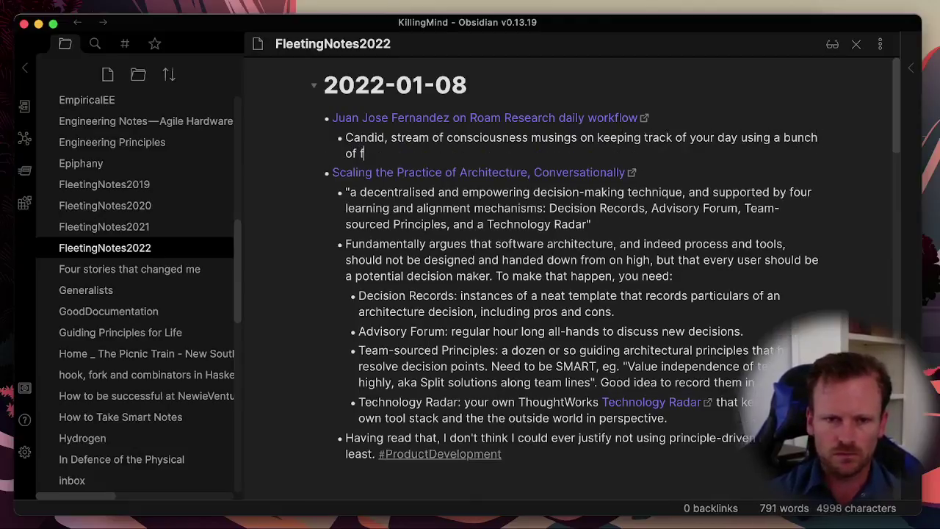
pyautogui.write('eatures in Roam')
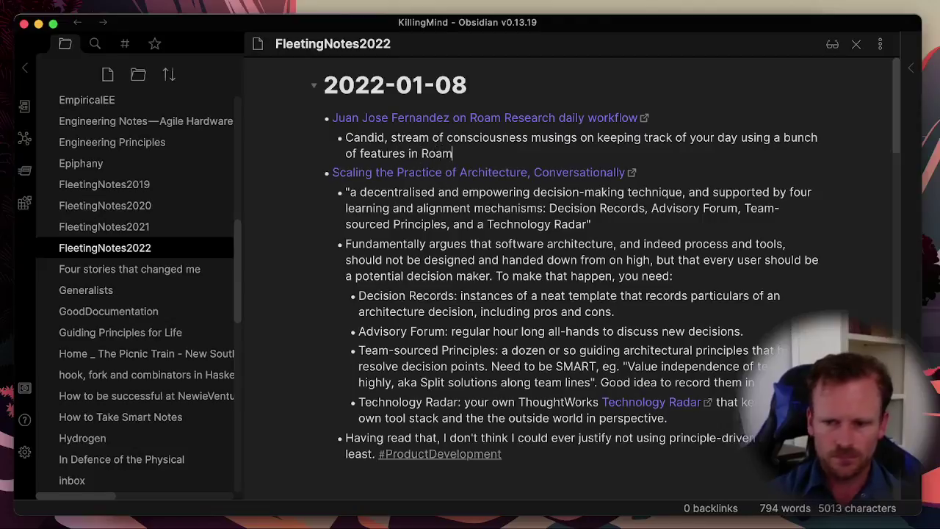
pyautogui.write('.')
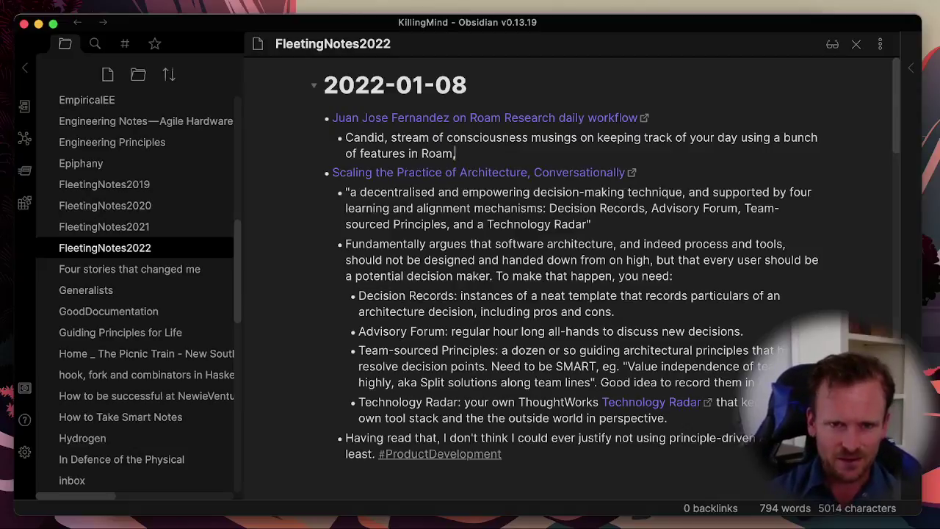
pyautogui.write('in particular ')
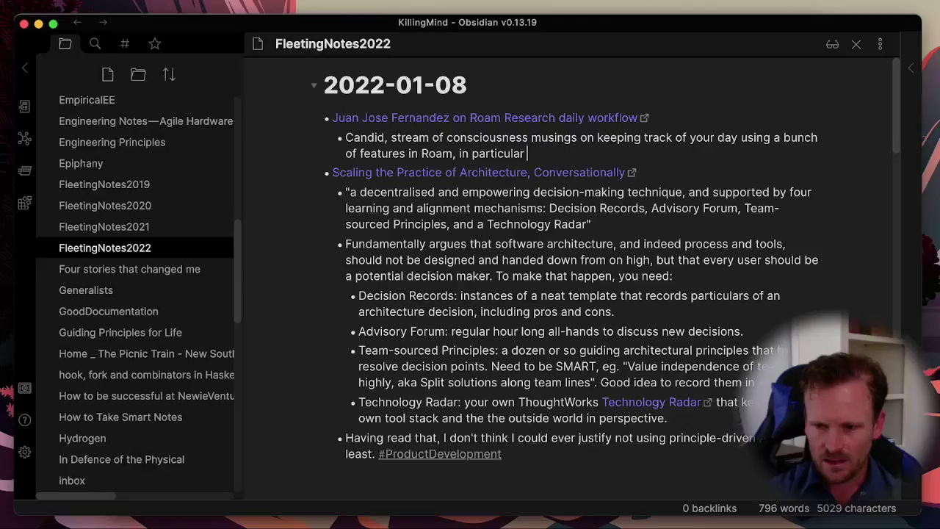
pyautogui.write('templates ')
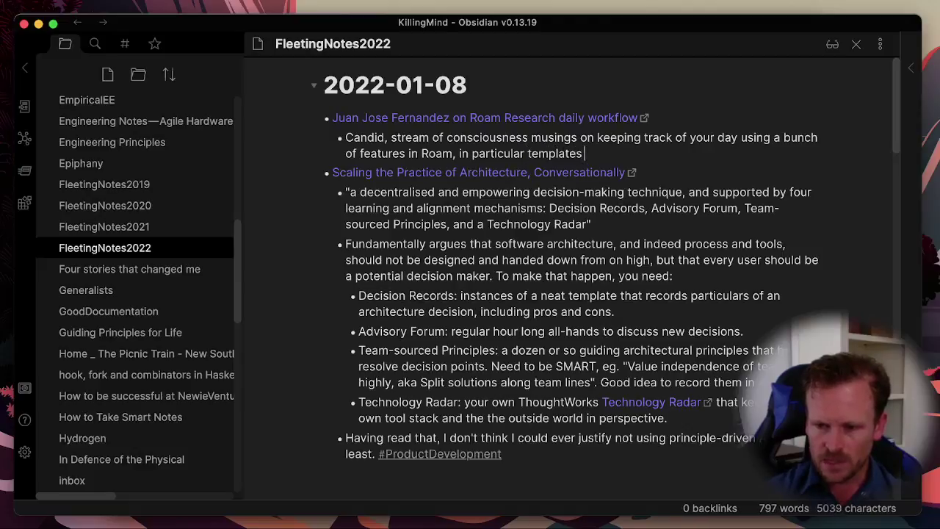
pyautogui.write('and couple of')
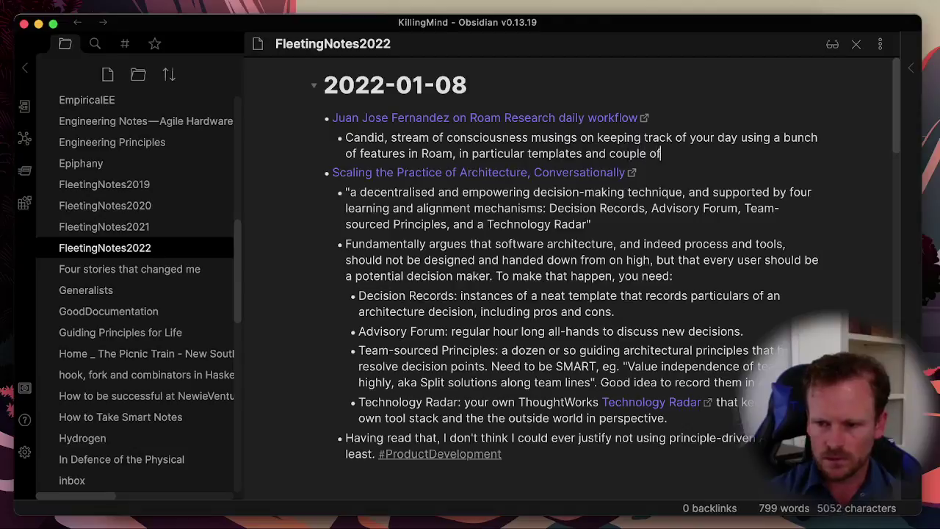
pyautogui.write(' plugins for Goo')
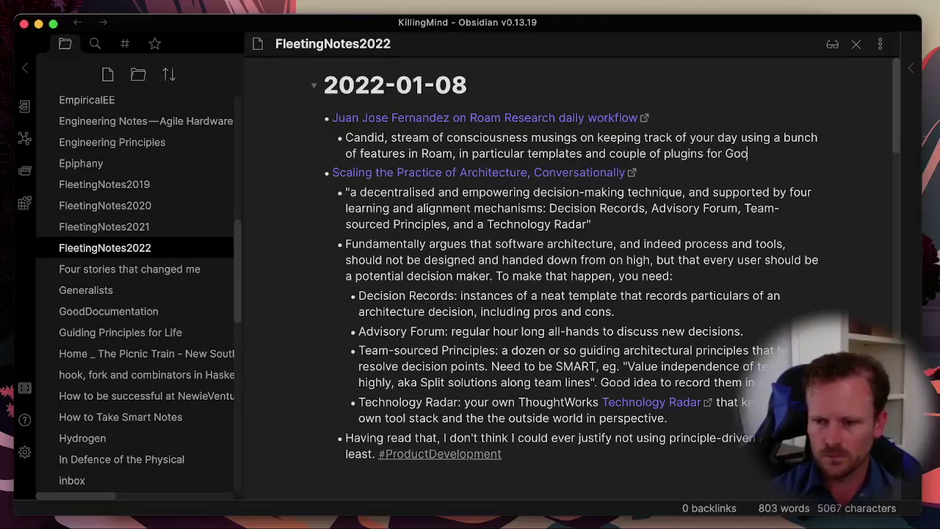
pyautogui.write('gle Calendar and Twitter')
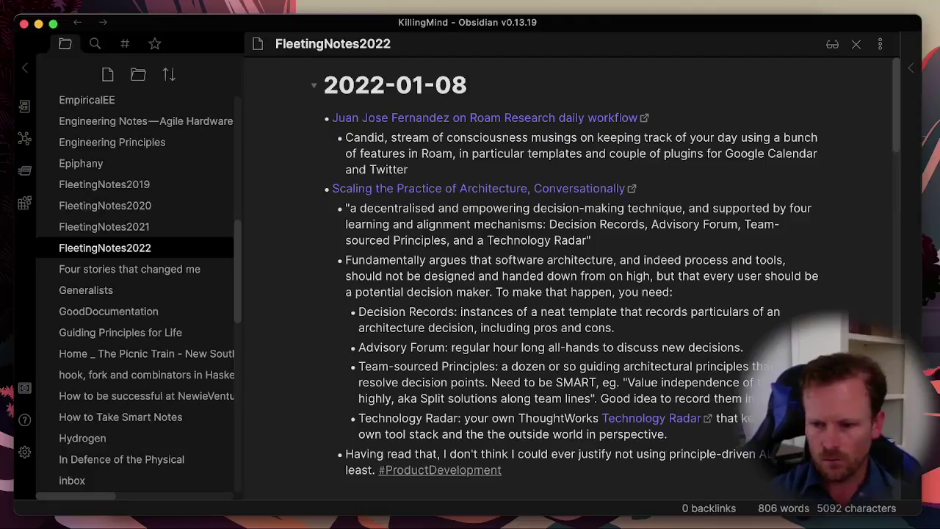
pyautogui.write('.')
# Step: Add a #notetaking tag line below the Roam summary
pyautogui.press('Return')
pyautogui.write('#no')
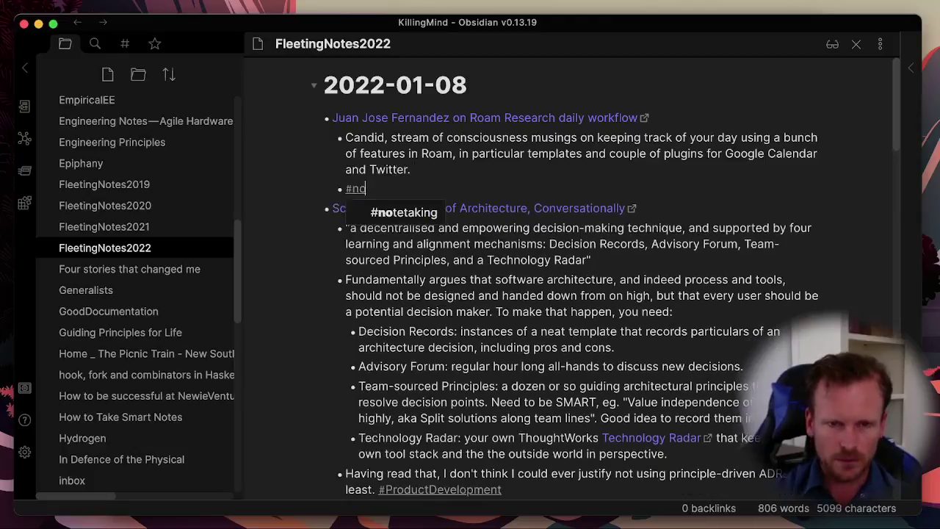
pyautogui.write('tetaking')
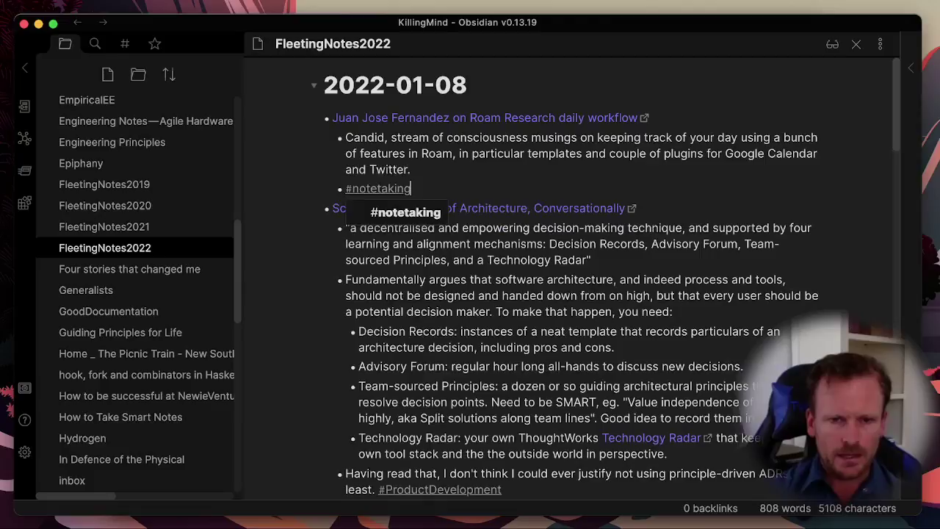
pyautogui.press('Right')
pyautogui.press('Up')
pyautogui.press('Up')
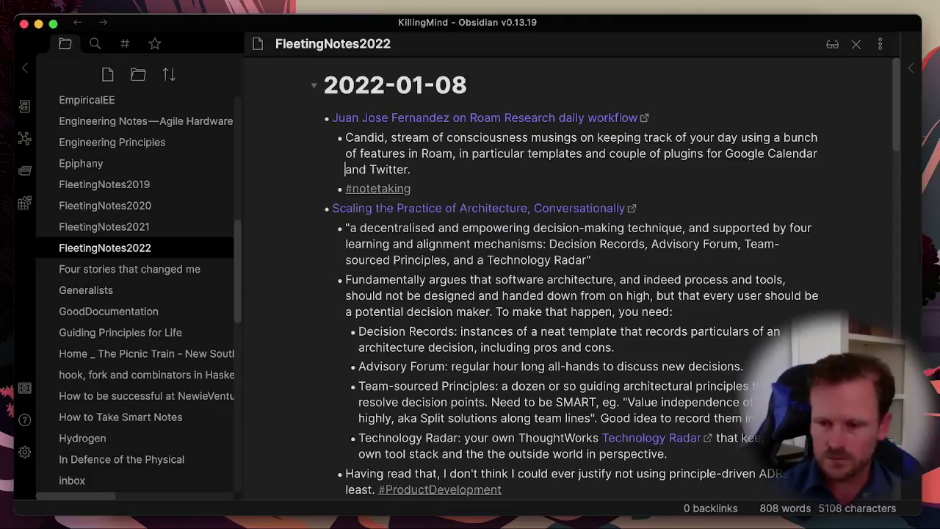
pyautogui.press('Down')
pyautogui.press('Up')
pyautogui.press('End')
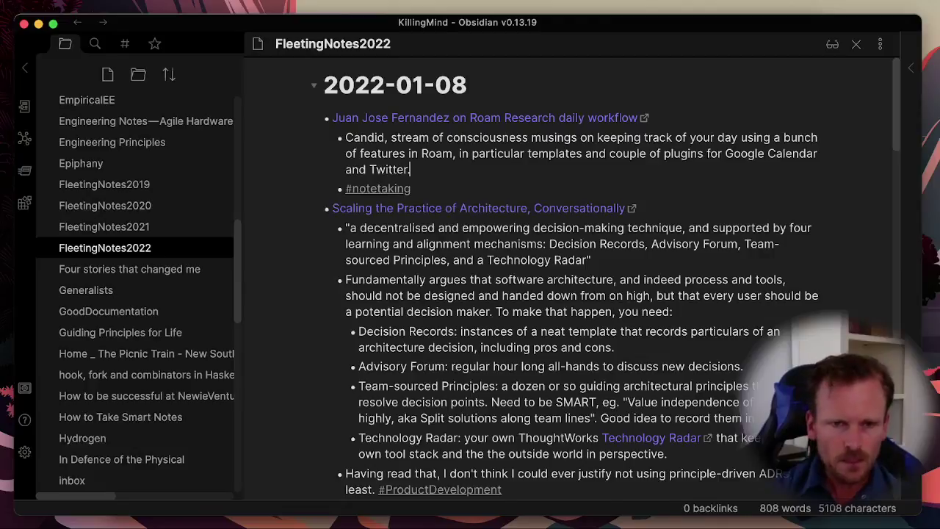
# Step: Add a bullet: 'Really enjoy the screencasting medium to see someone's thought process in action…'
pyautogui.press('Return')
pyautogui.write('Really enjour')
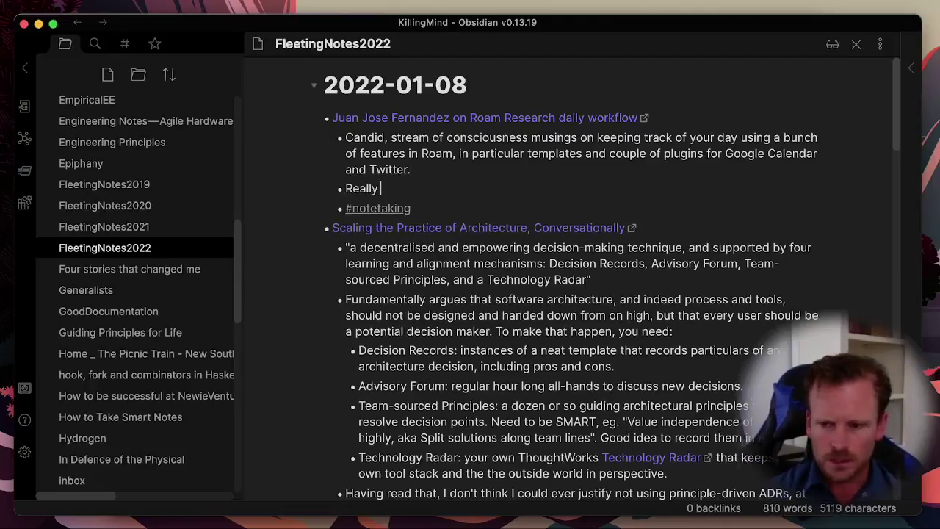
pyautogui.press('BackSpace')
pyautogui.press('BackSpace')
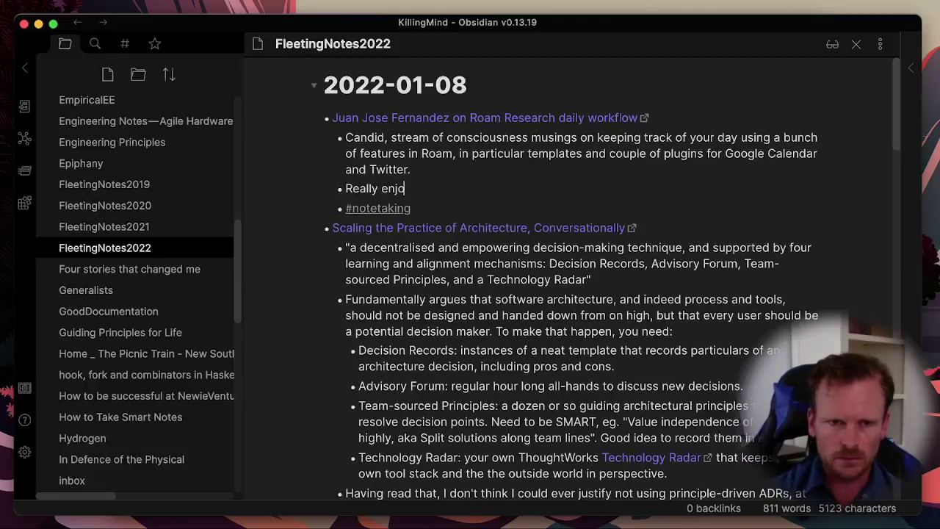
pyautogui.write('y')
pyautogui.write(' the scree')
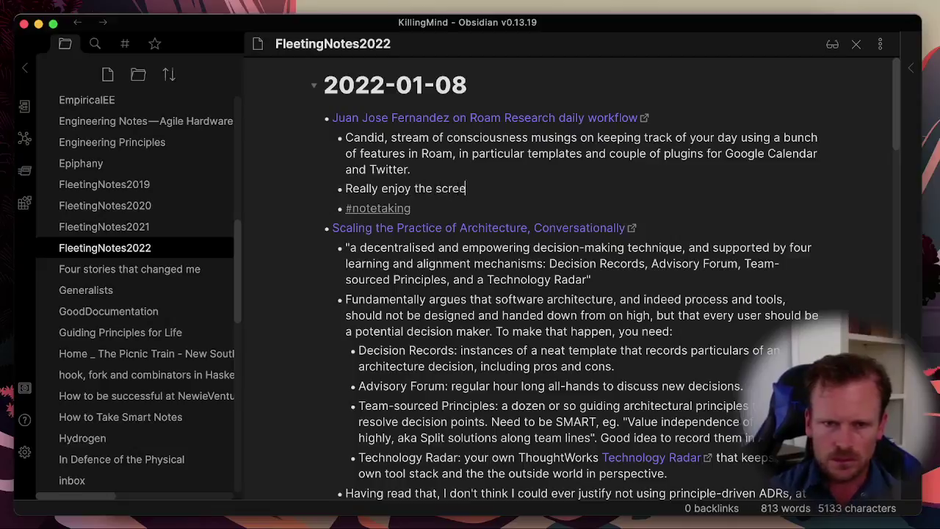
pyautogui.write('ncasting medium ')
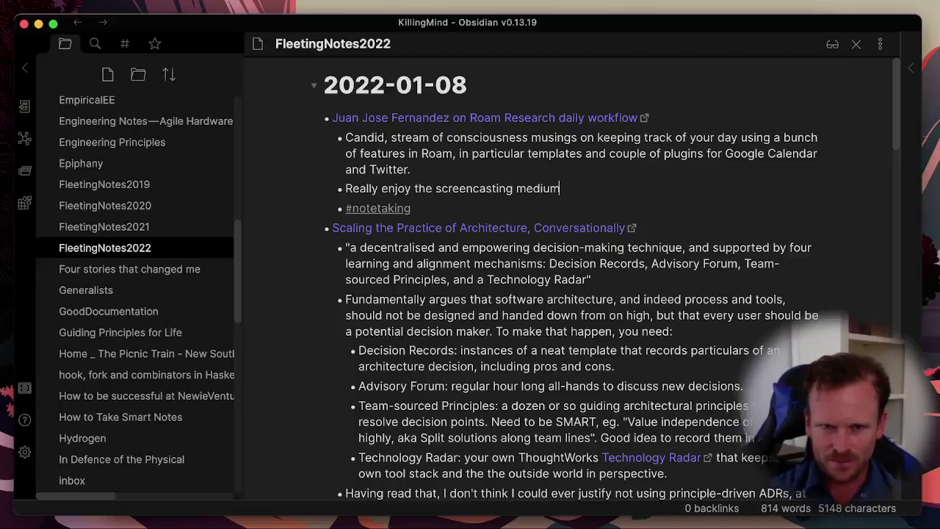
pyautogui.write('to see ')
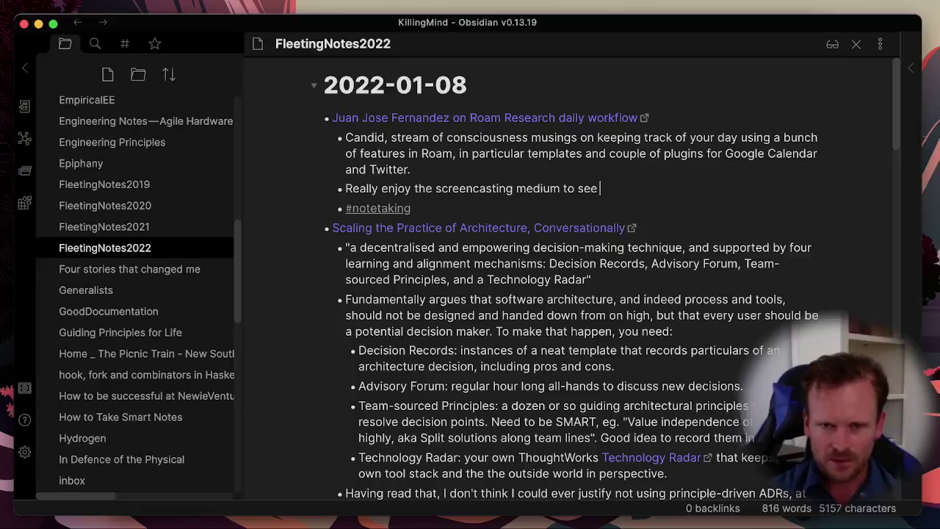
pyautogui.write("someone's thoughts")
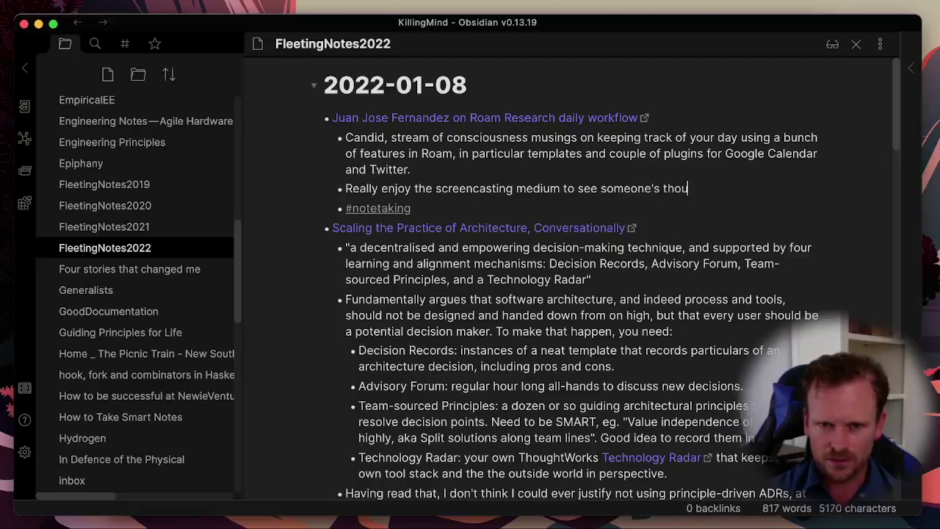
pyautogui.press('BackSpace')
pyautogui.press('BackSpace')
pyautogui.write('proc')
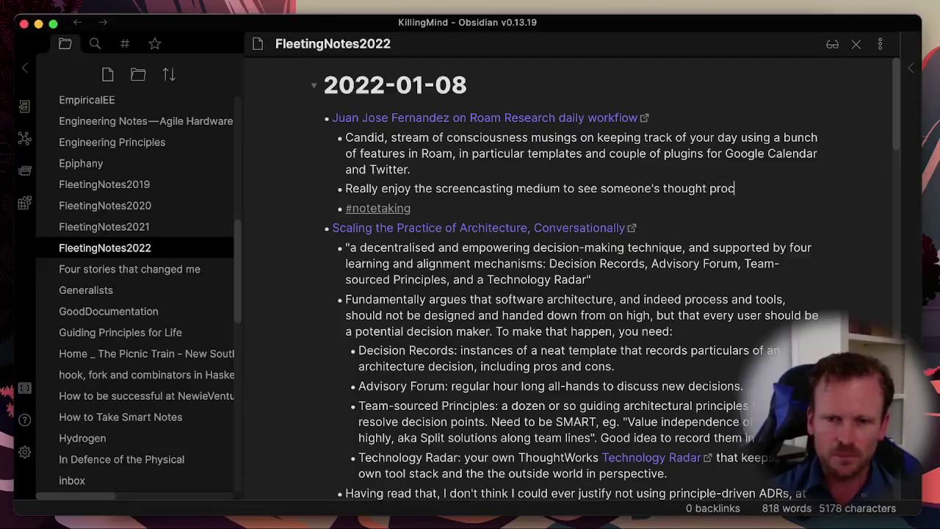
pyautogui.write('ess ')
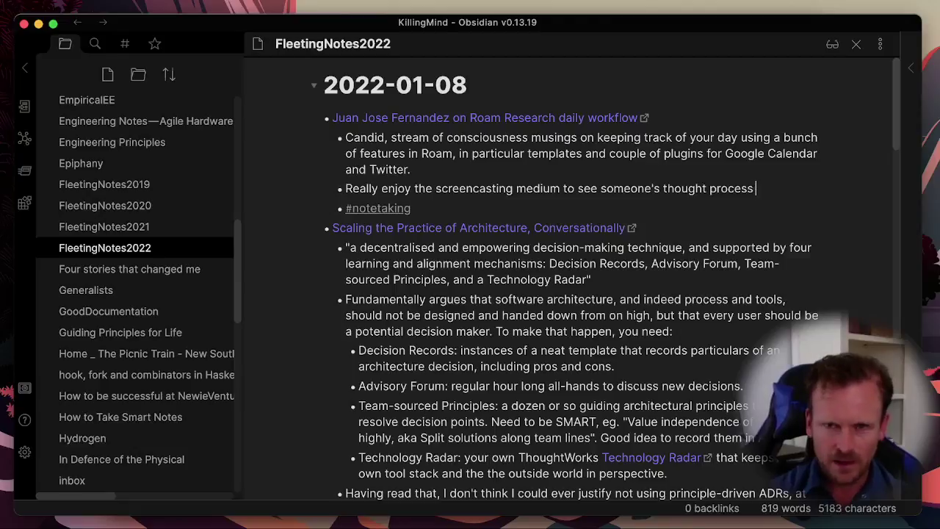
pyautogui.write('in action l')
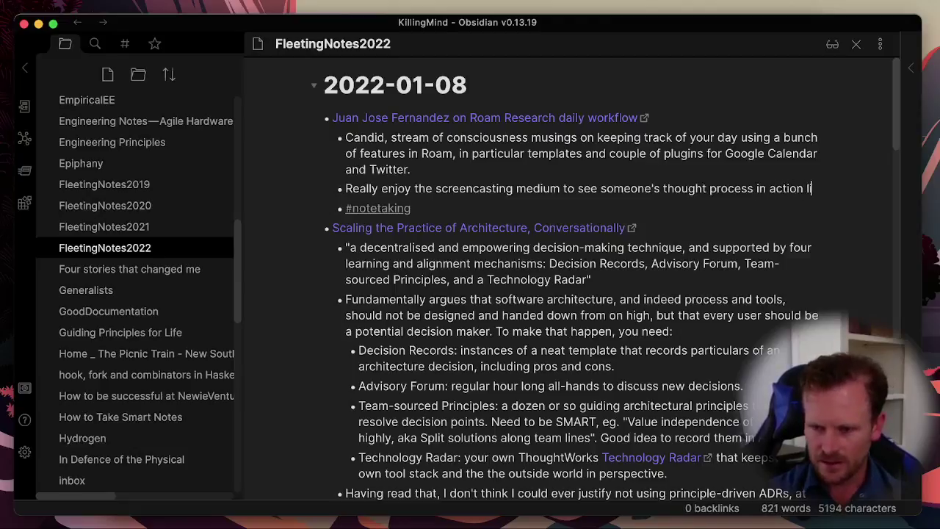
pyautogui.write('ike that - you')
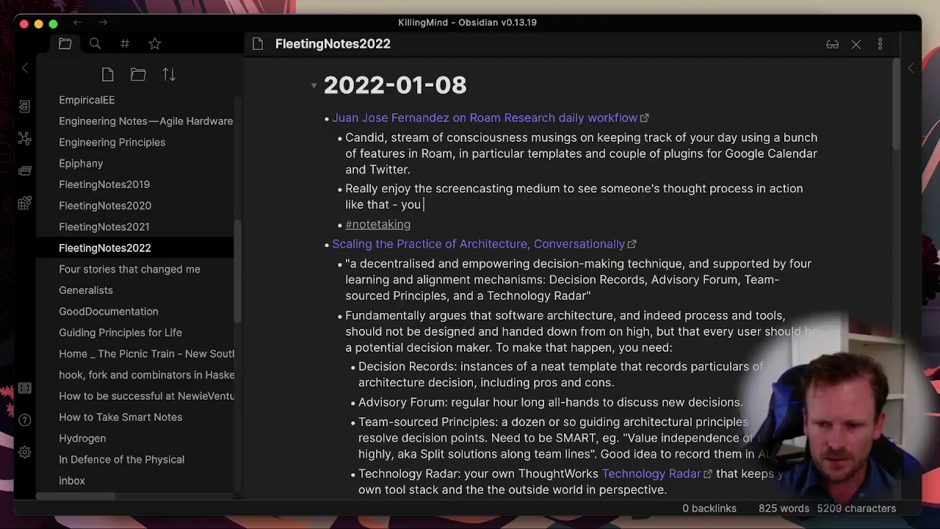
pyautogui.write(' wend')
pyautogui.press('BackSpace')
pyautogui.press('BackSpace')
pyautogui.press('BackSpace')
pyautogui.press('BackSpace')
pyautogui.write('en')
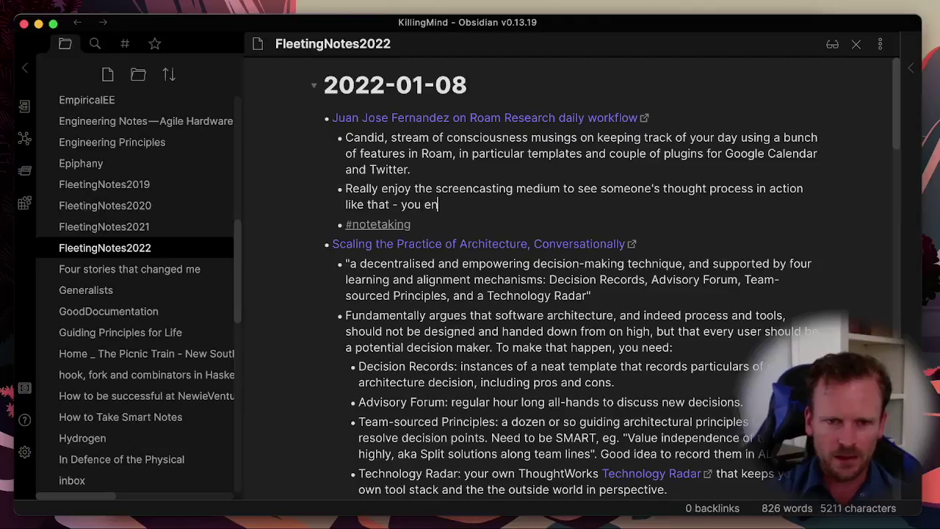
pyautogui.write('d up picking ')
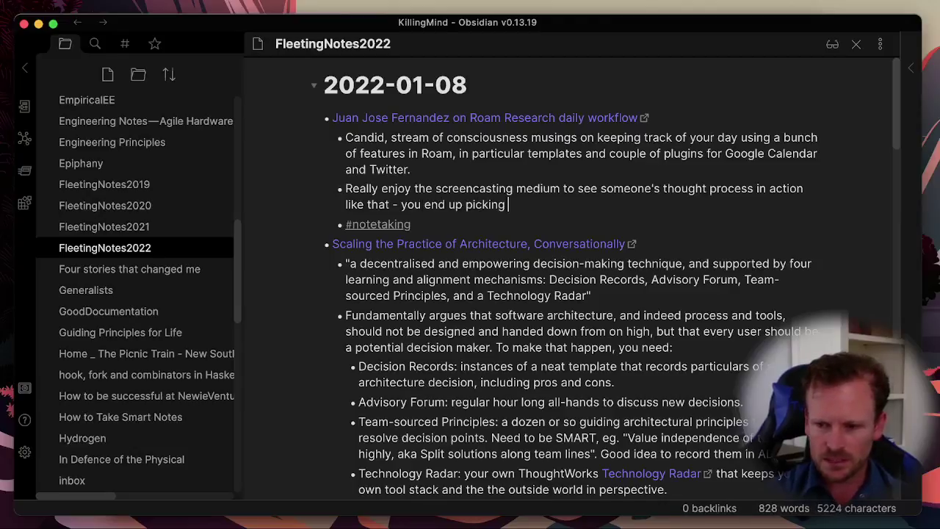
pyautogui.write('so much more')
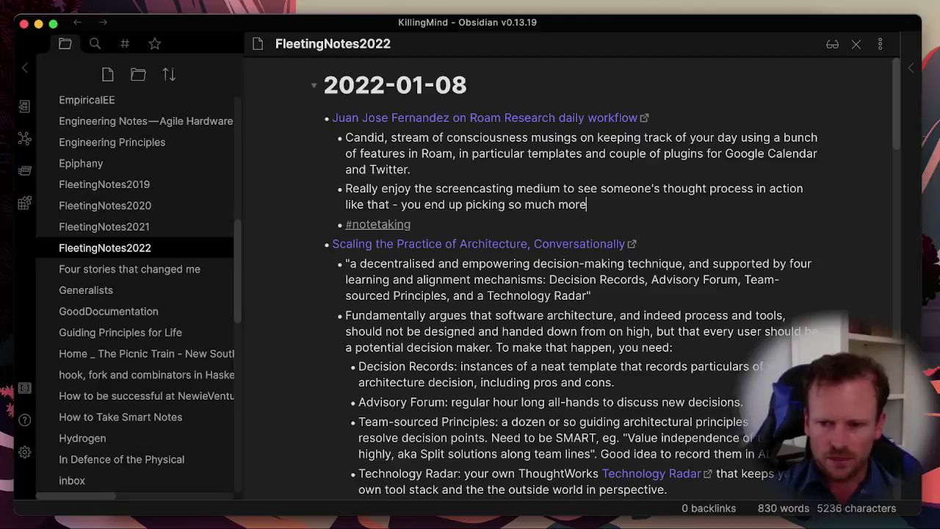
pyautogui.write(' just what ')
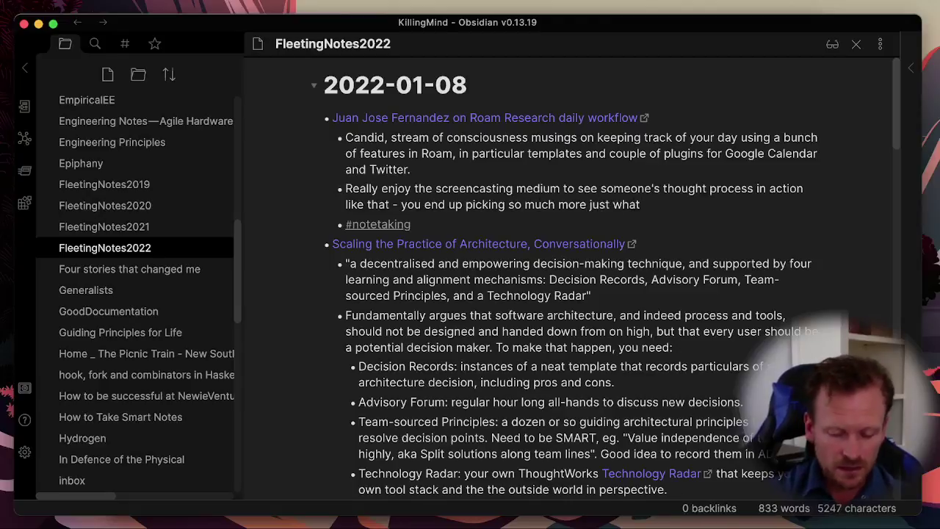
pyautogui.write('presenter')
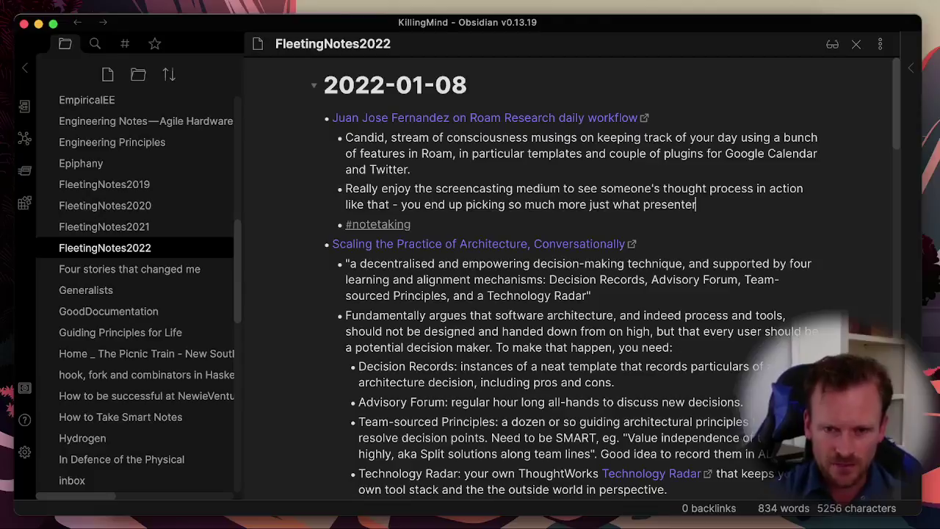
pyautogui.write(' say')
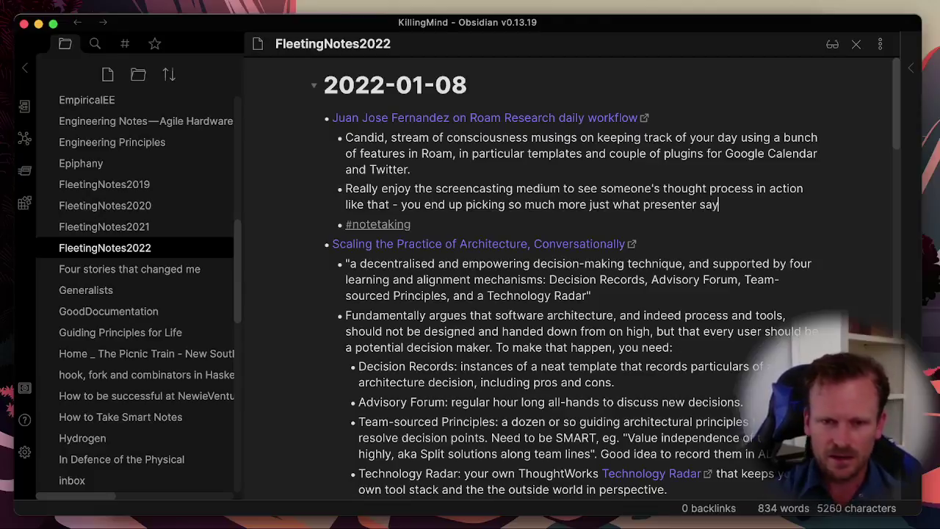
pyautogui.write('s.')
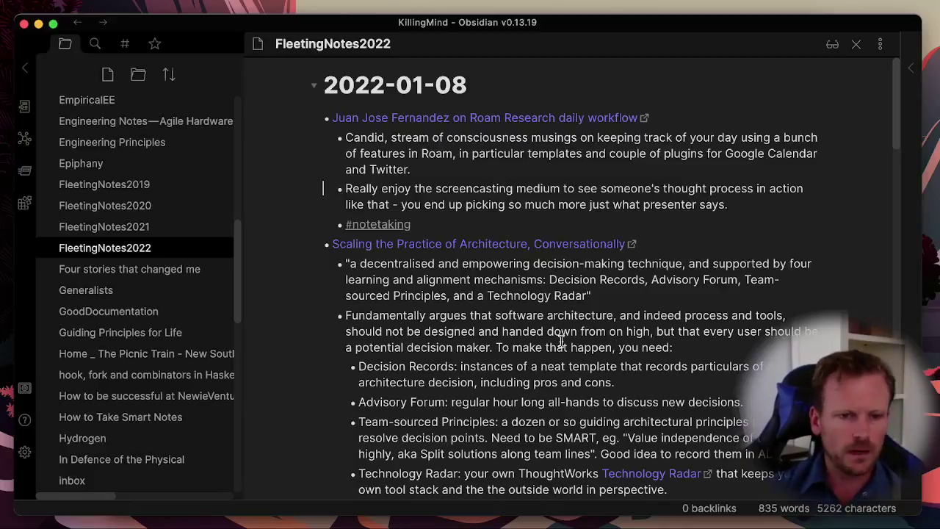
# Step: Place the cursor after the Technology Radar quote in the note
pyautogui.click(626, 292)
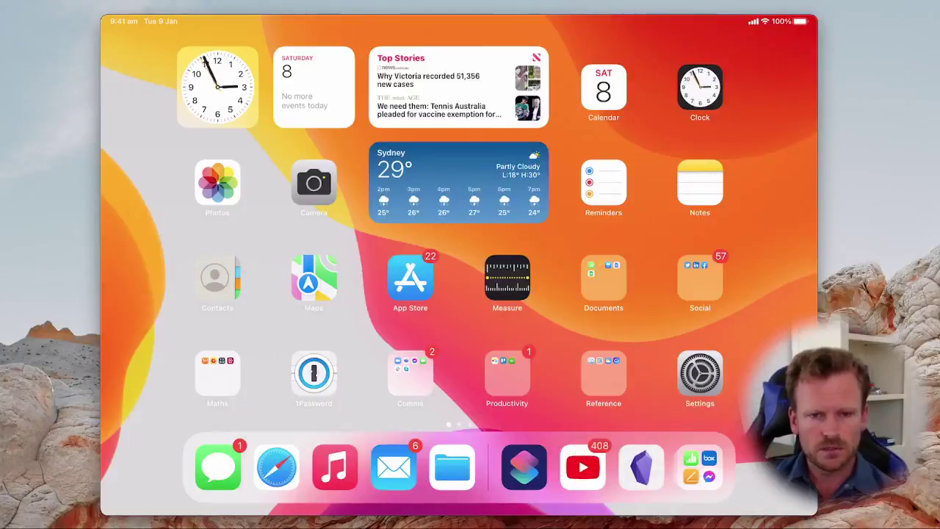
# Step: Launch Shortcuts via Spotlight, scroll through Clip To Obsidian's actions, and close its editor
pyautogui.press('super+space')
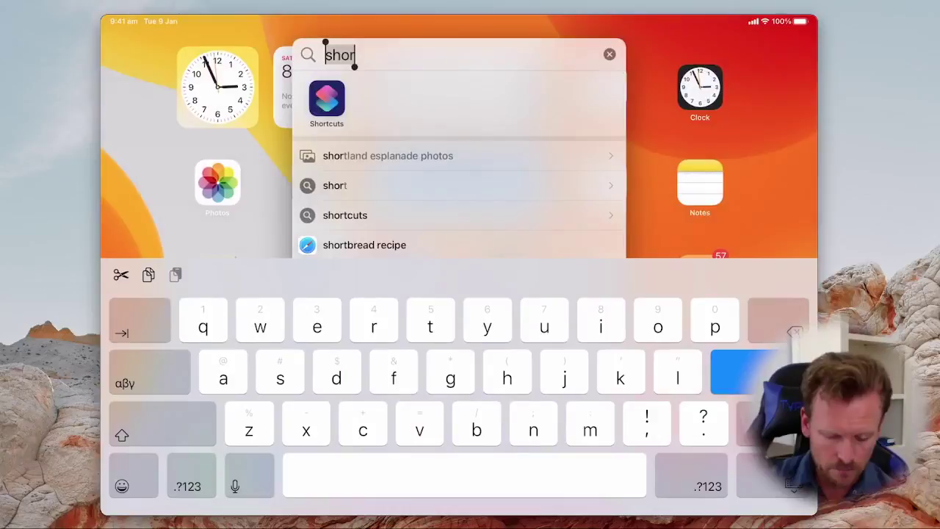
pyautogui.press('Return')
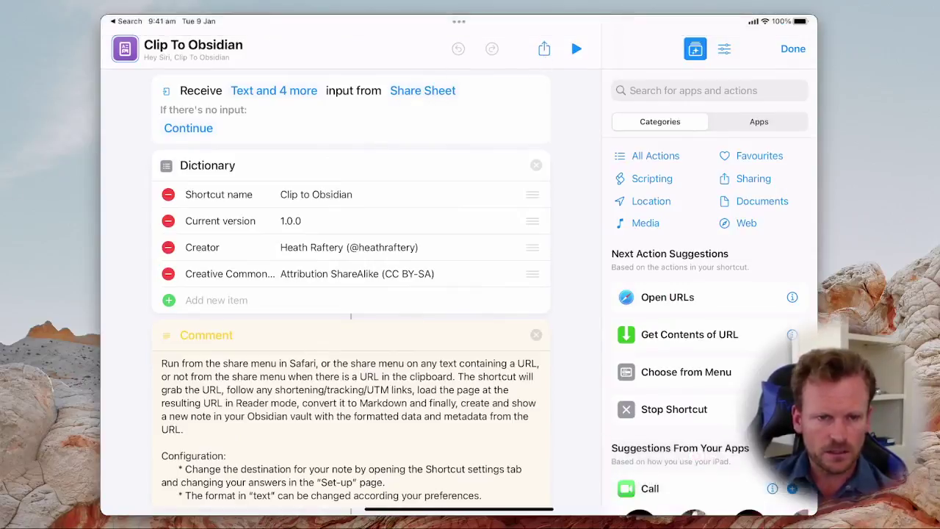
pyautogui.scroll(-10, 351, 293)
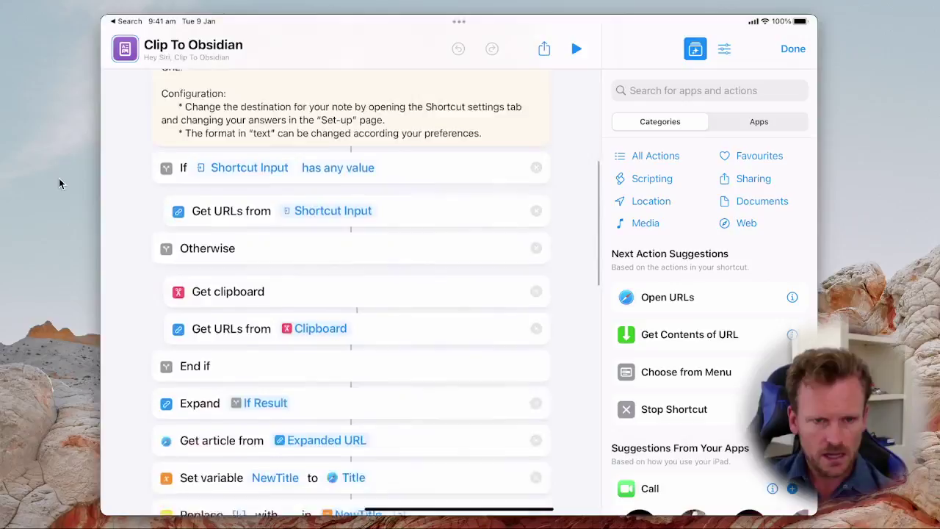
pyautogui.scroll(-3, 351, 294)
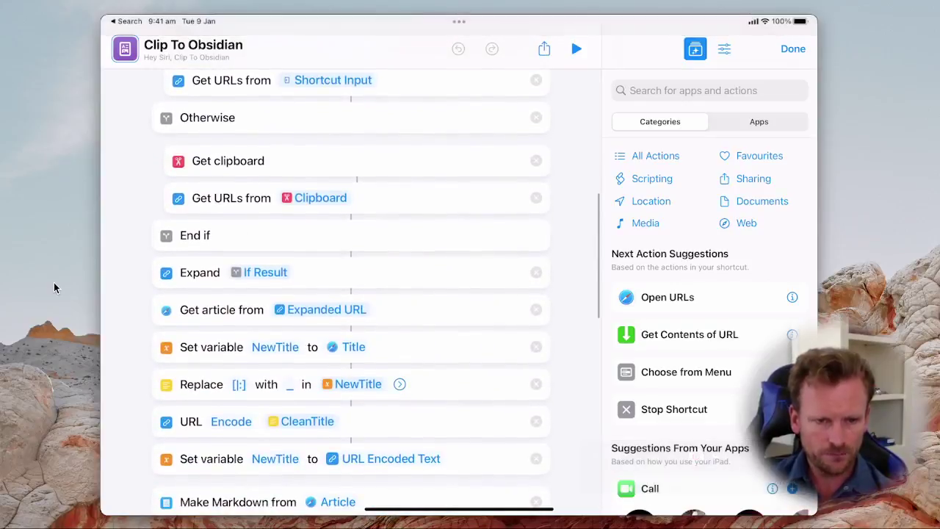
pyautogui.scroll(-2, 351, 293)
pyautogui.scroll(-3, 309, 262)
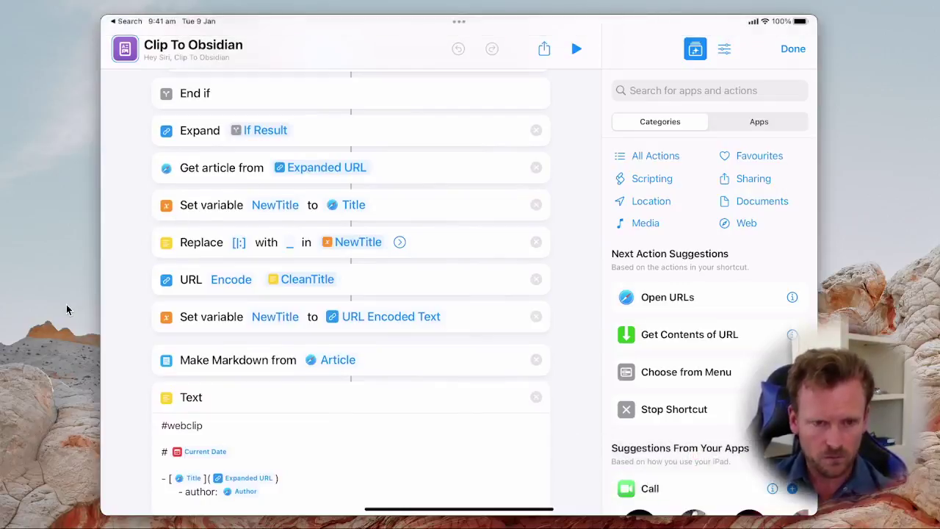
pyautogui.scroll(-5, 351, 294)
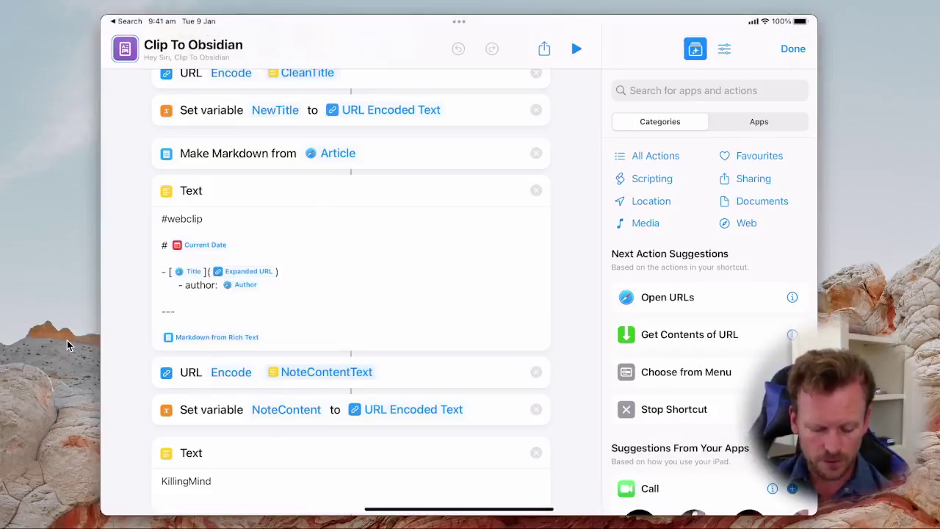
pyautogui.scroll(-4, 350, 294)
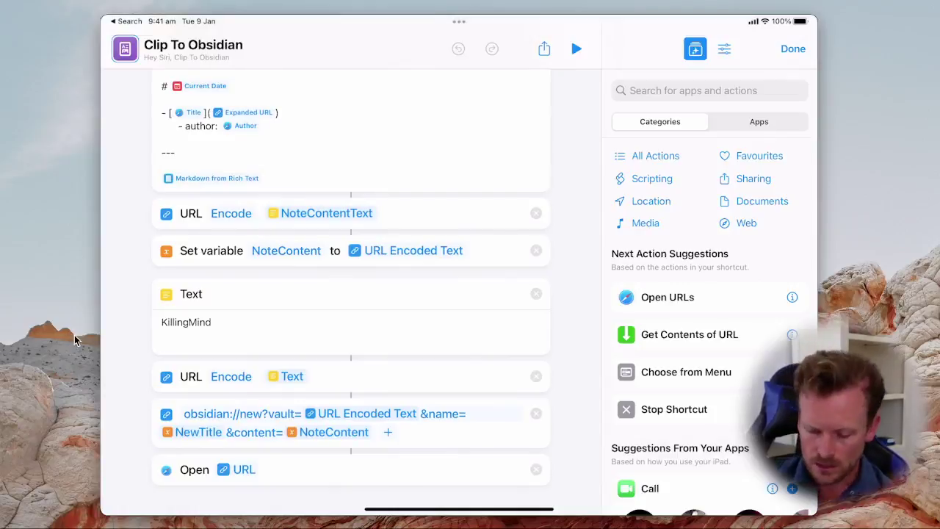
pyautogui.press('Escape')
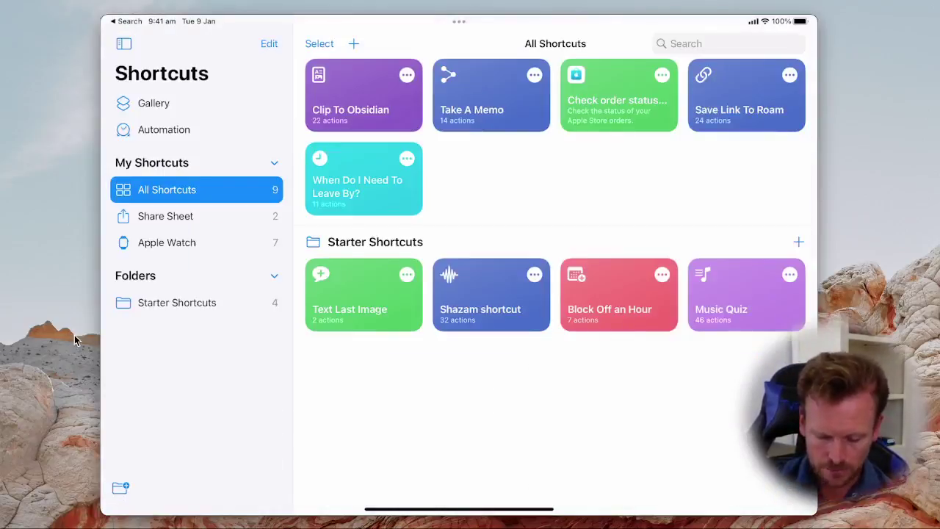
# Step: Switch to Safari's Picnic Train page and bring its introductory text into view
pyautogui.press('super+alt+d')
pyautogui.press('super+Tab')
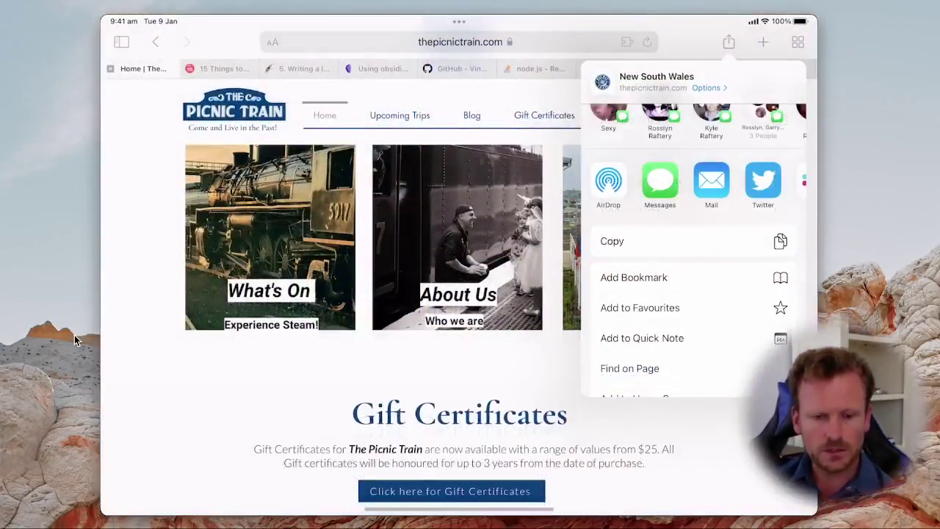
pyautogui.press('Escape')
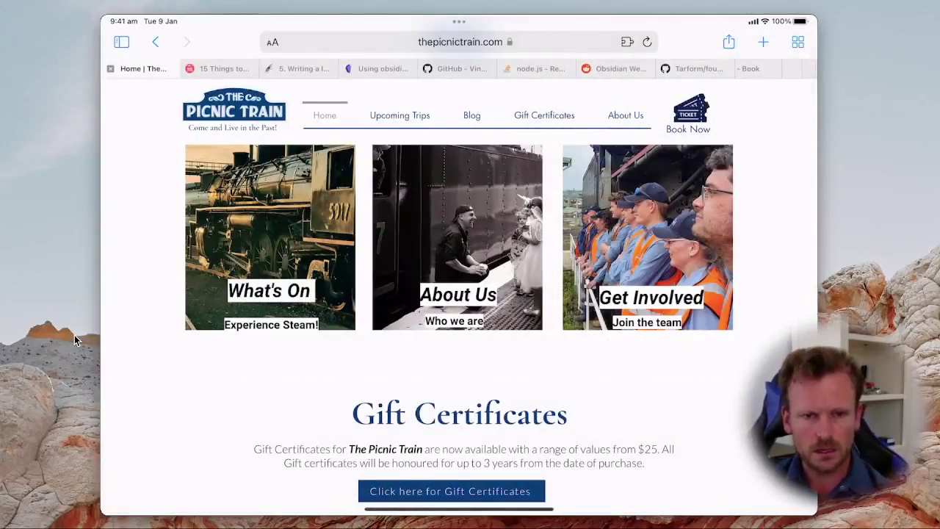
pyautogui.scroll(10, 459, 308)
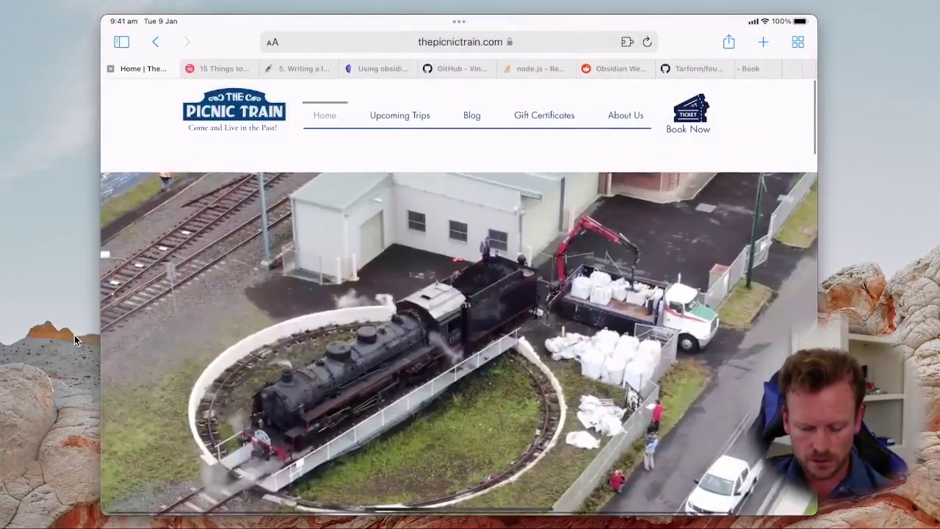
pyautogui.press('Down')
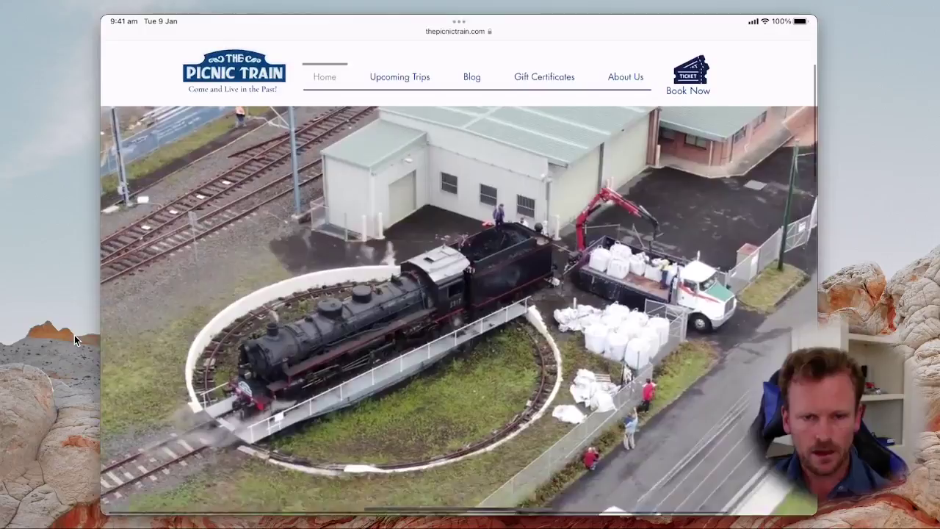
pyautogui.press('space')
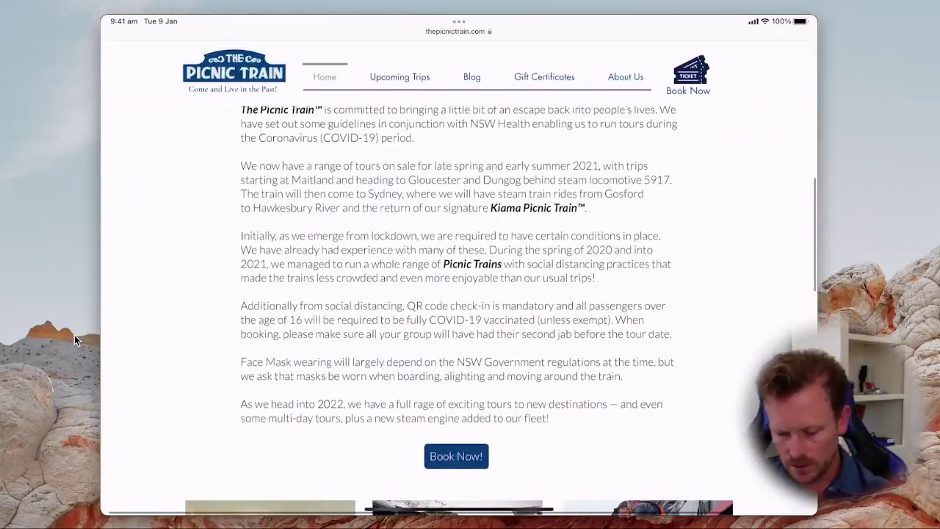
# Step: Share the page to the Clip To Obsidian shortcut
pyautogui.click(728, 41)
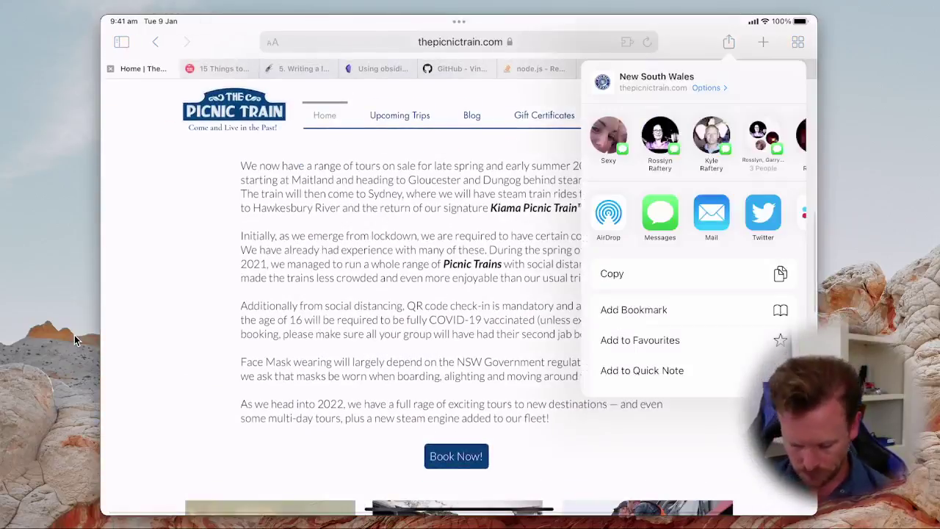
pyautogui.scroll(-3, 690, 257)
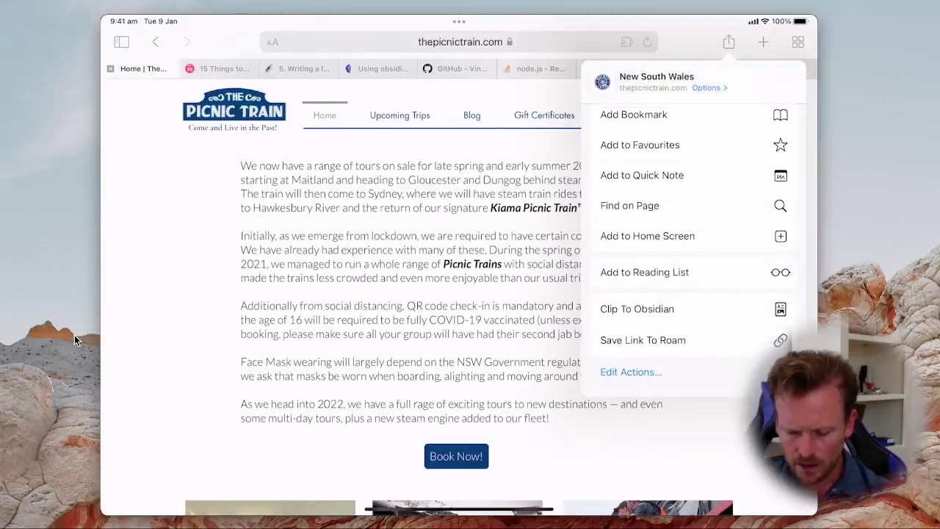
pyautogui.click(692, 314)
pyautogui.click(693, 314)
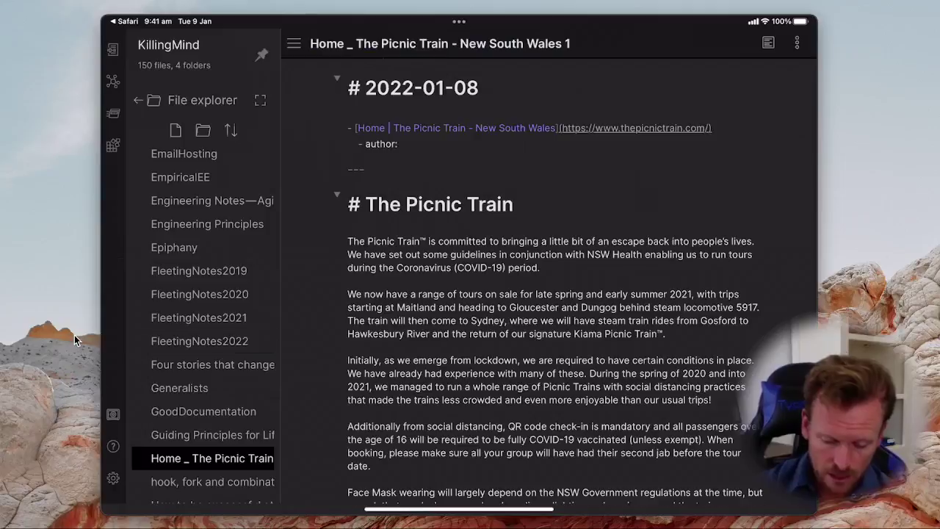
# Step: Add #webclip and #gift tag lines at the top of the clipped Picnic Train note
pyautogui.write('#webclip')
pyautogui.press('Return')
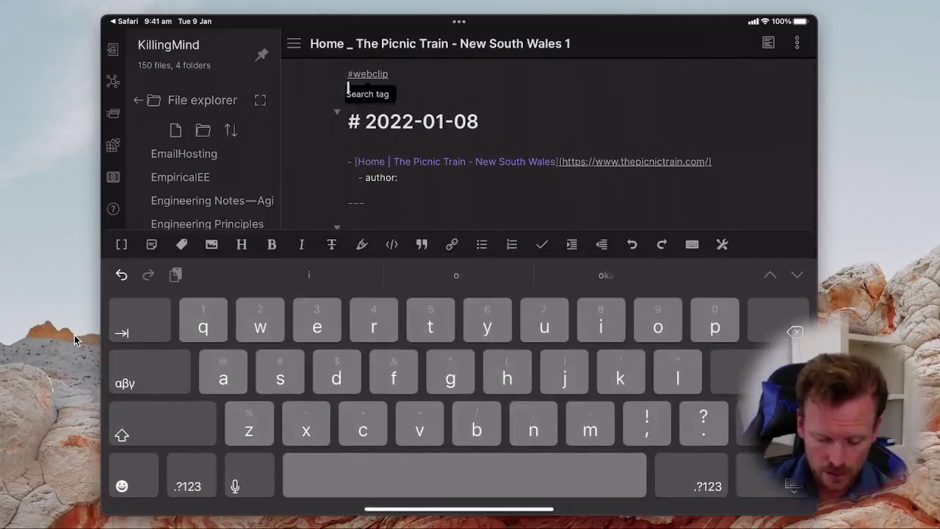
pyautogui.write('#')
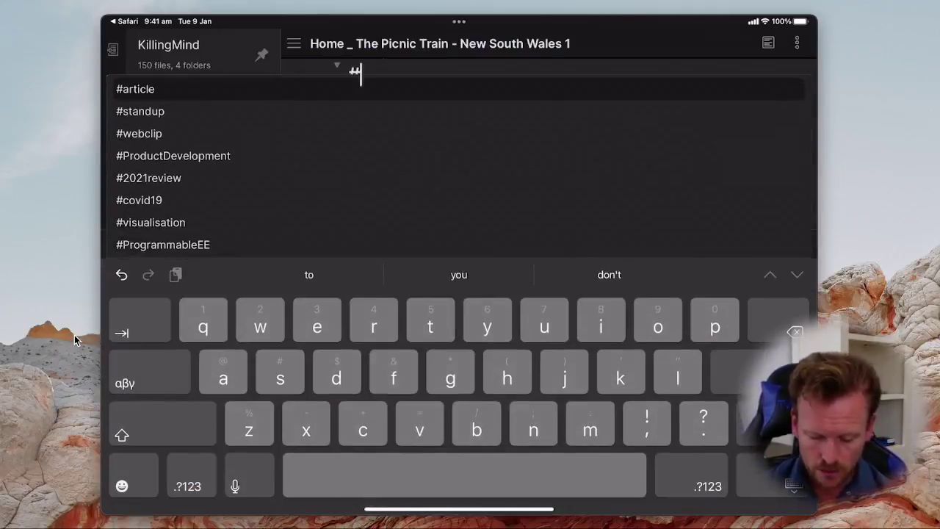
pyautogui.write('gift')
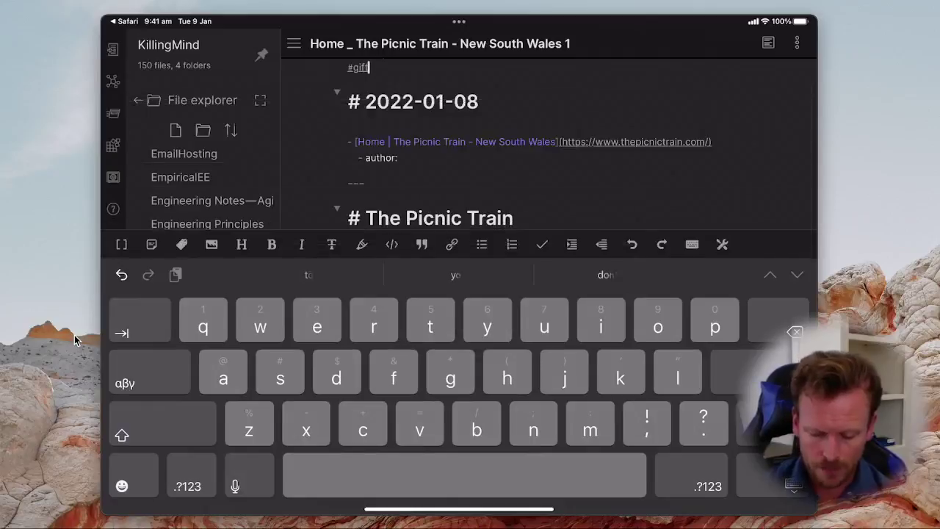
pyautogui.press('Return')
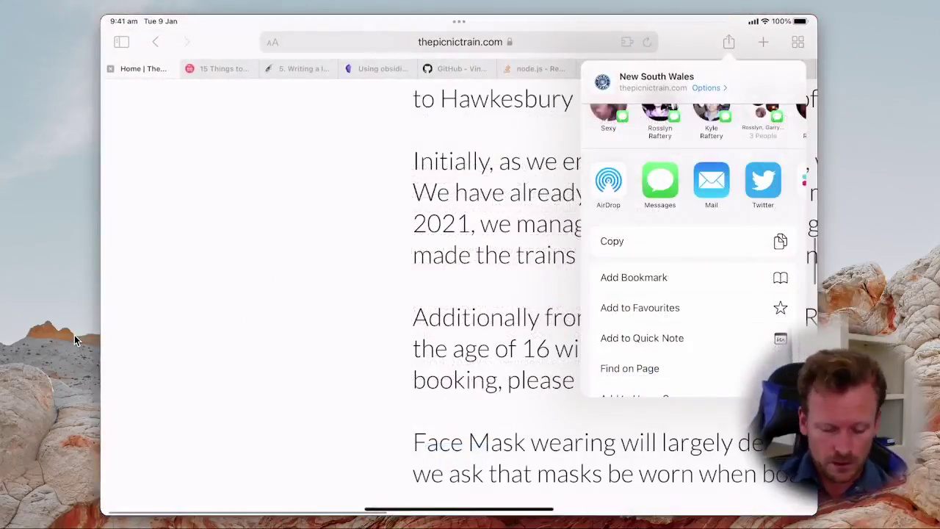
# Step: Switch to the '15 Things to Do in Maitland With Kids' tab and clip it to Obsidian
pyautogui.click(74, 339)
pyautogui.hotkey('ctrl', 'Tab')
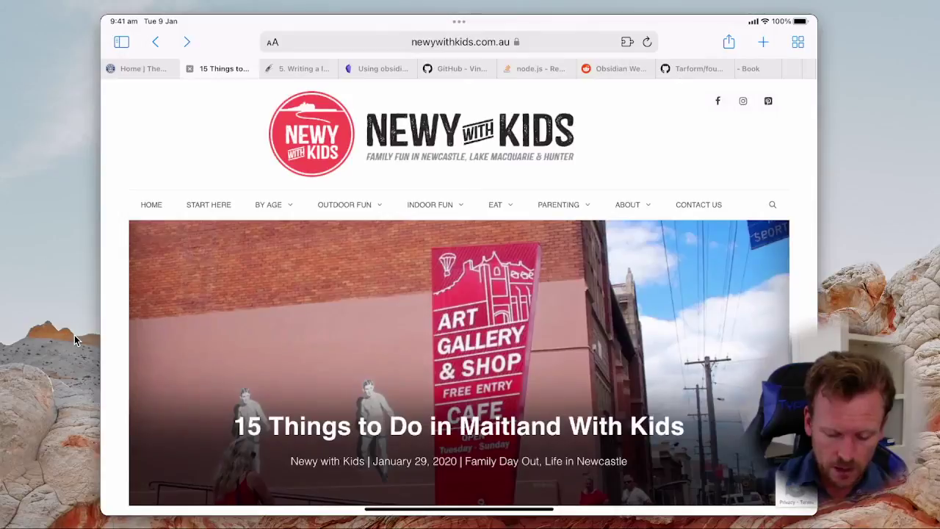
pyautogui.scroll(-3, 458, 294)
pyautogui.scroll(-12, 458, 293)
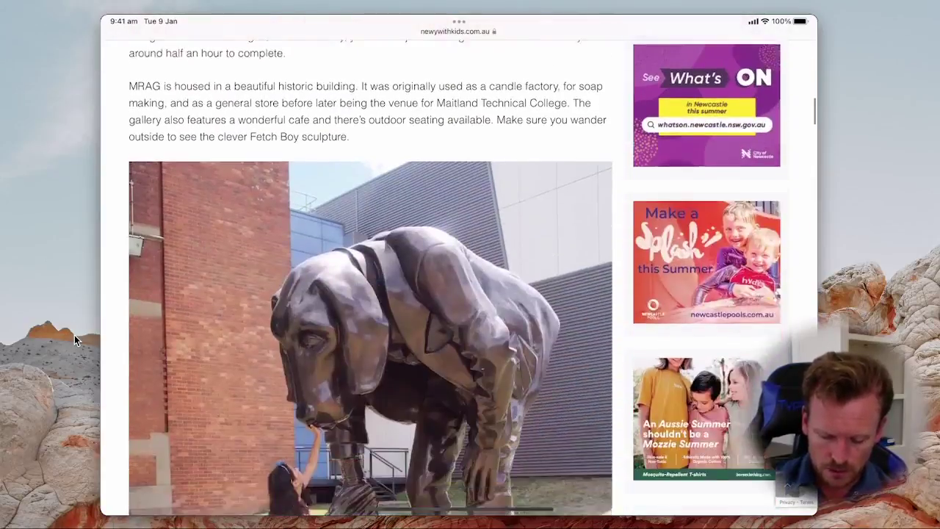
pyautogui.scroll(15, 458, 294)
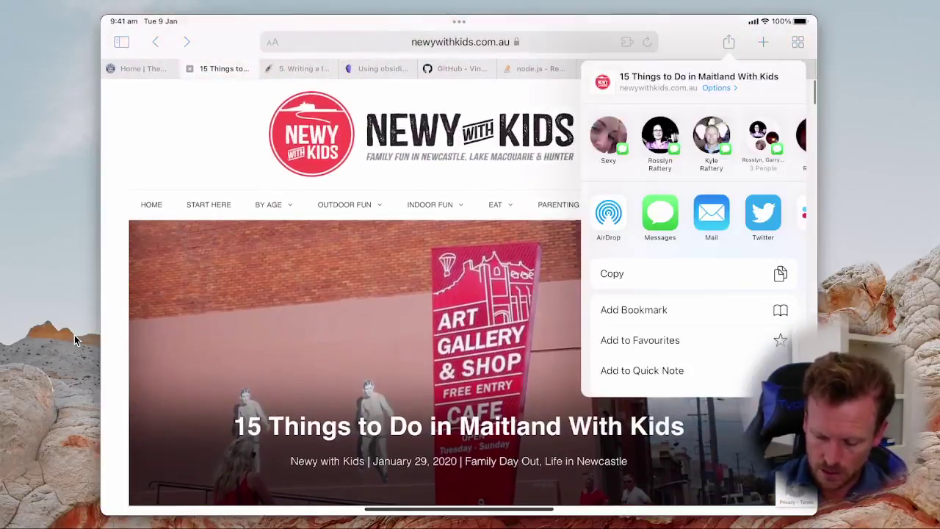
pyautogui.scroll(-2, 693, 246)
pyautogui.scroll(-2, 693, 246)
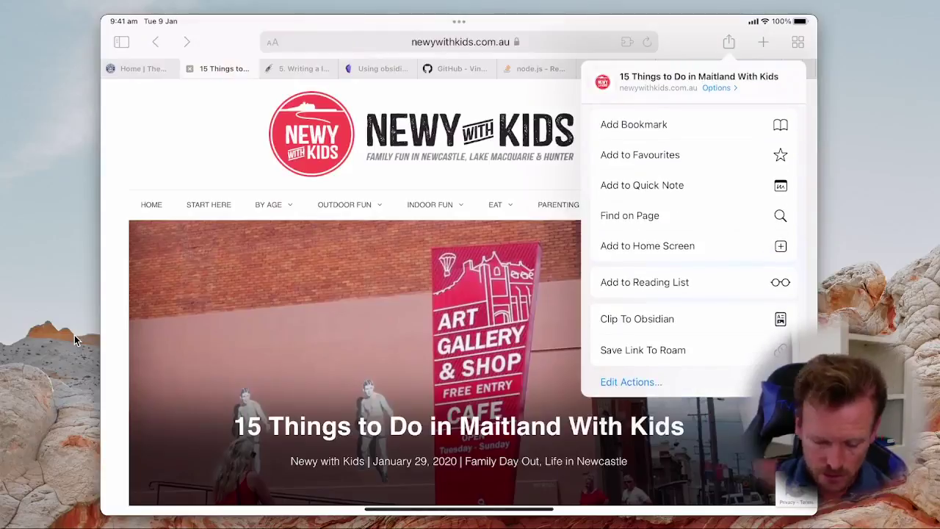
pyautogui.press('Return')
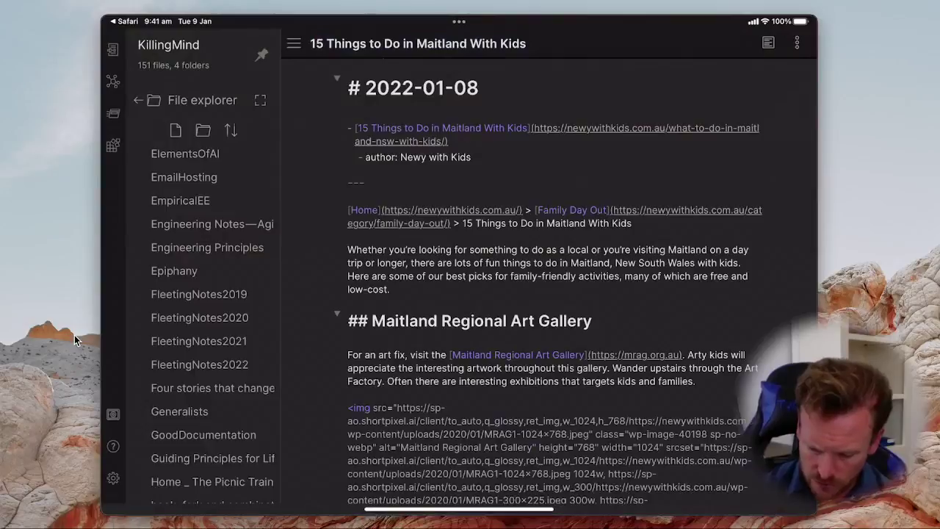
# Step: Switch the clipped Maitland note to reading view and scroll through its gallery photos
pyautogui.press('super+e')
pyautogui.scroll(-1, 548, 279)
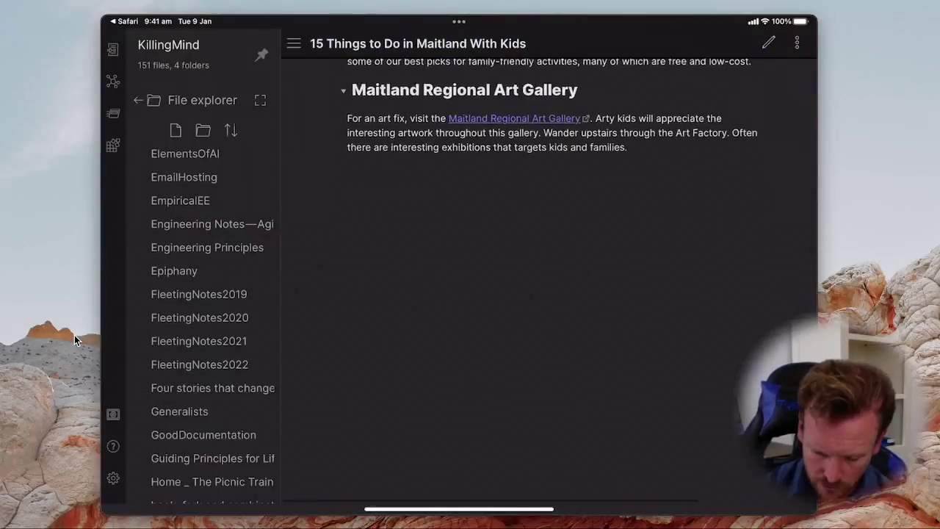
pyautogui.scroll(-4, 548, 279)
pyautogui.scroll(-15, 548, 279)
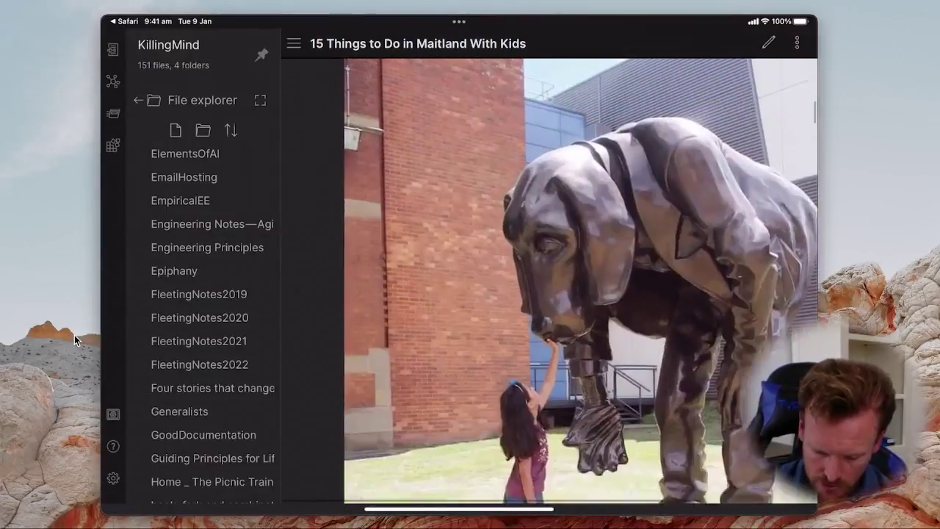
pyautogui.scroll(-10, 549, 279)
pyautogui.scroll(20, 548, 279)
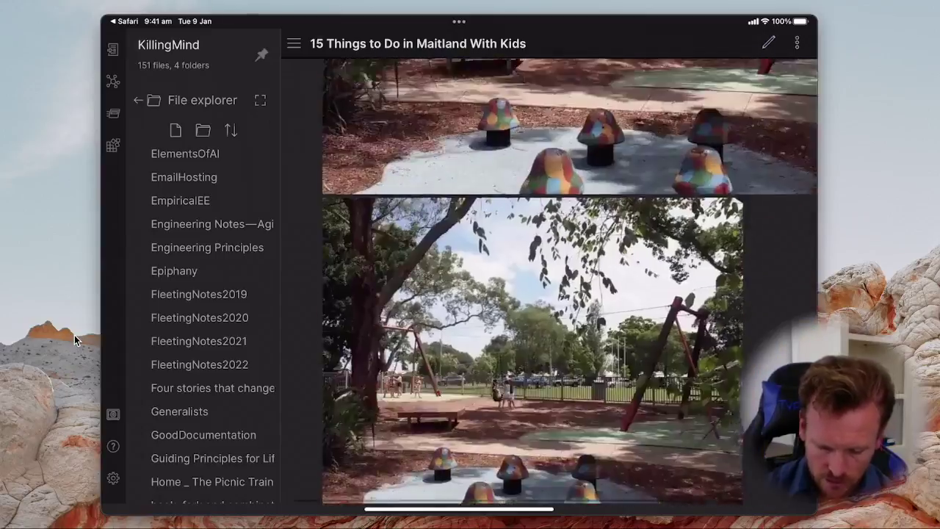
pyautogui.scroll(10, 549, 282)
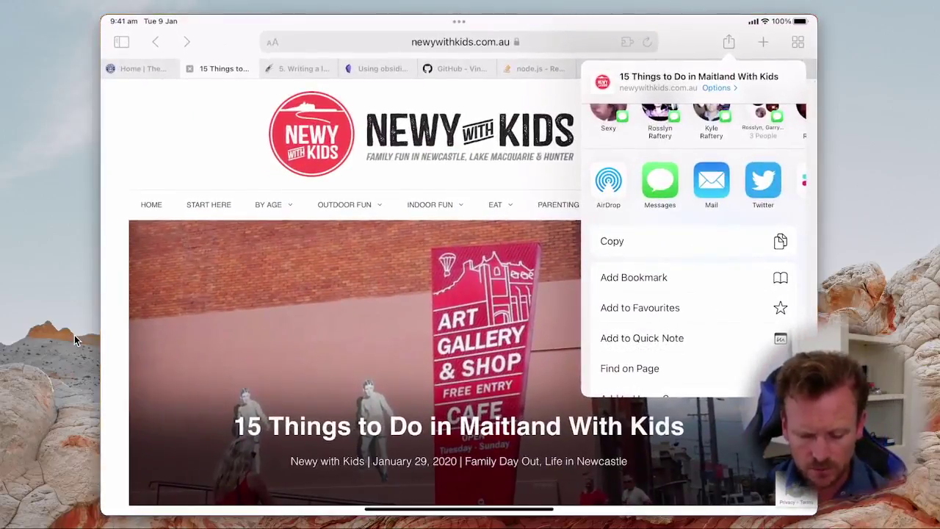
# Step: Switch Safari to the Using obsidian URI help page and bring up its share options for clipping
pyautogui.click(729, 42)
pyautogui.press('super+4')
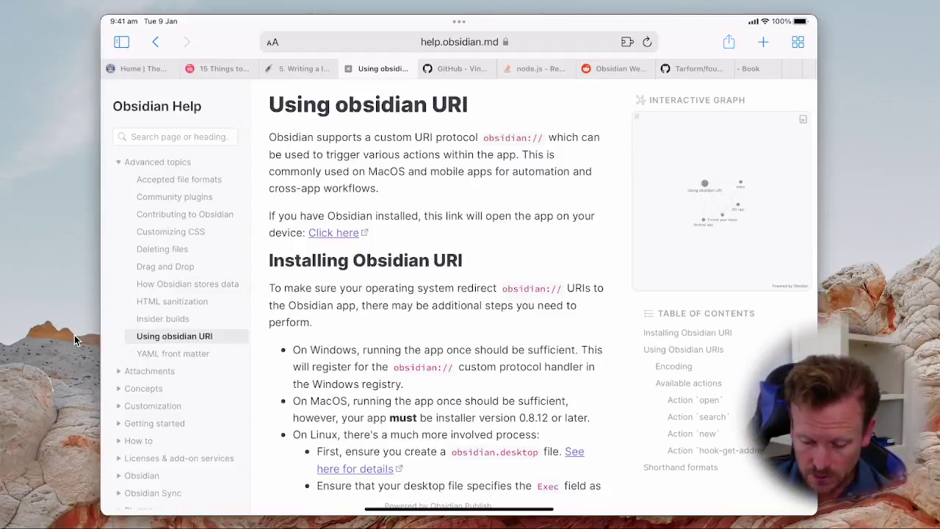
pyautogui.click(728, 42)
pyautogui.scroll(-4, 693, 257)
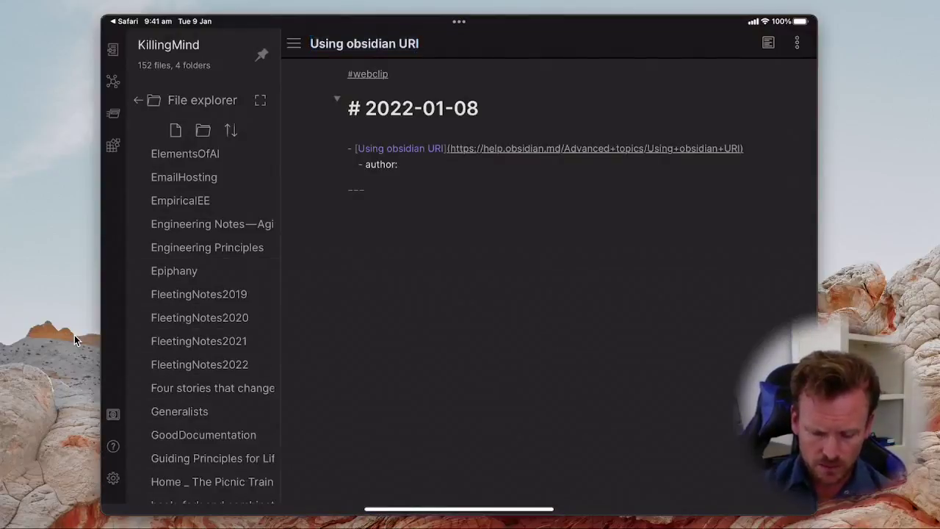
# Step: Edit the Using obsidian URI clip's title and divider line, then hide the on-screen keyboard
pyautogui.click(386, 148)
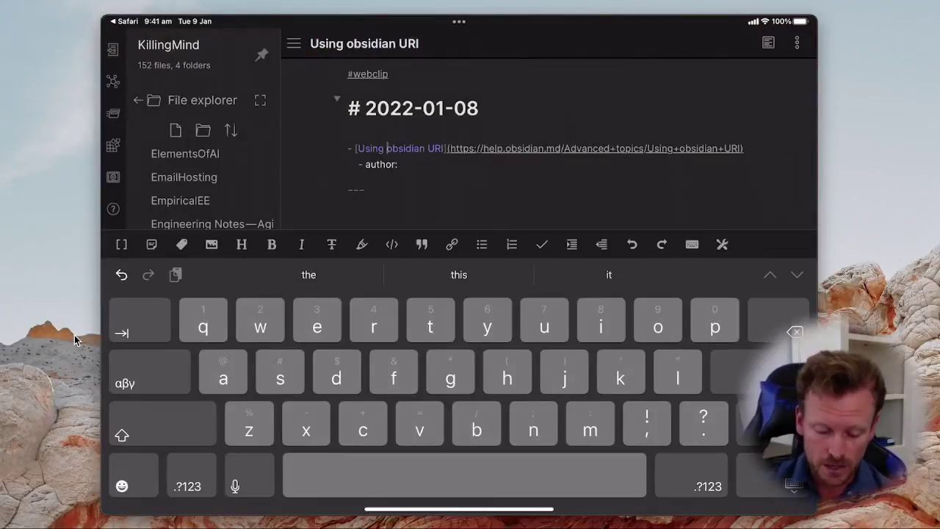
pyautogui.click(365, 190)
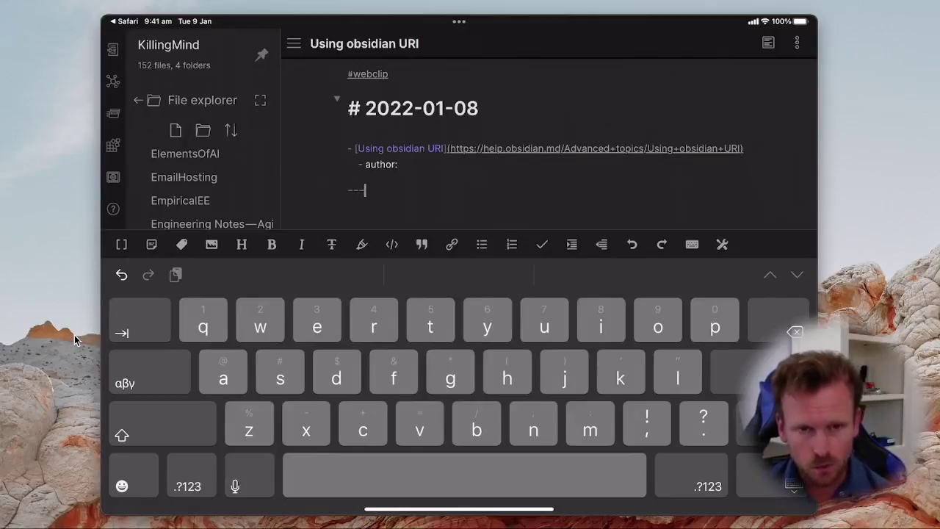
pyautogui.press('Escape')
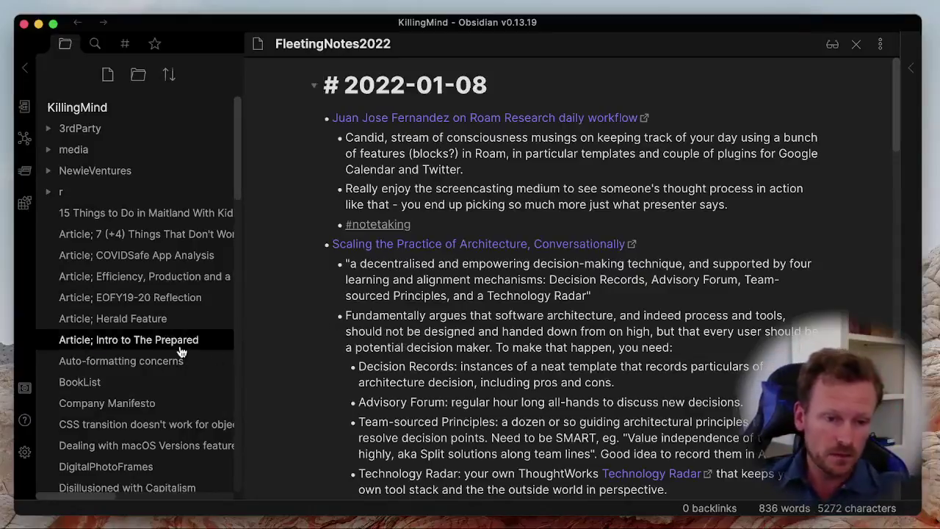
# Step: Use the tags pane to list all notes tagged #webclip
pyautogui.scroll(-5, 159, 360)
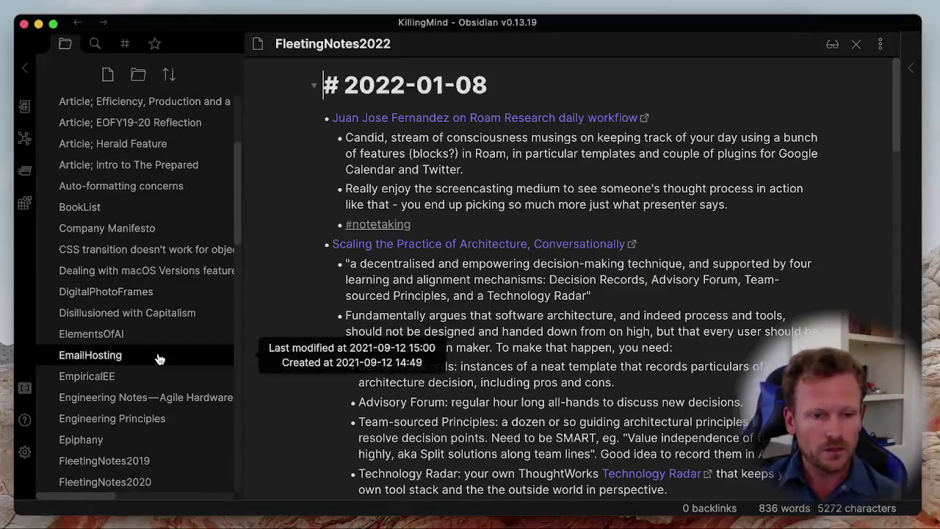
pyautogui.scroll(5, 152, 360)
pyautogui.scroll(-8, 152, 360)
pyautogui.scroll(9, 158, 338)
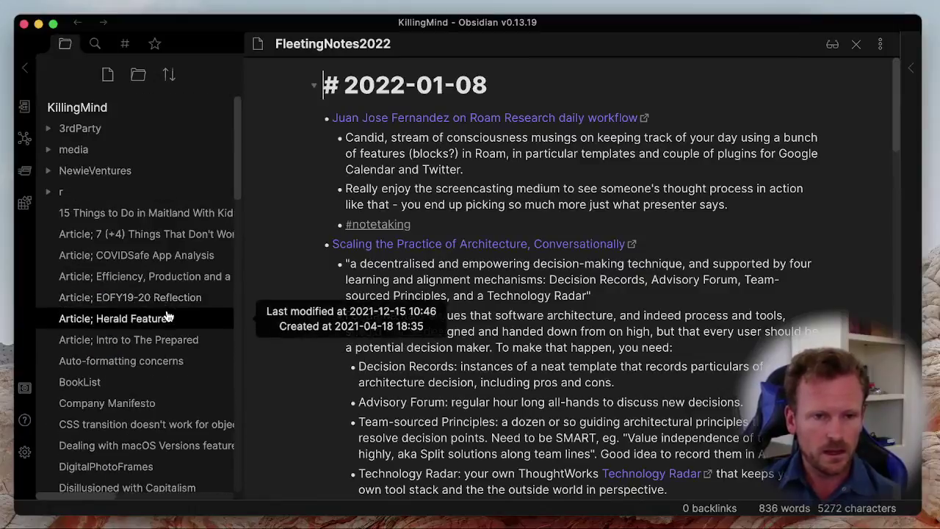
pyautogui.click(124, 52)
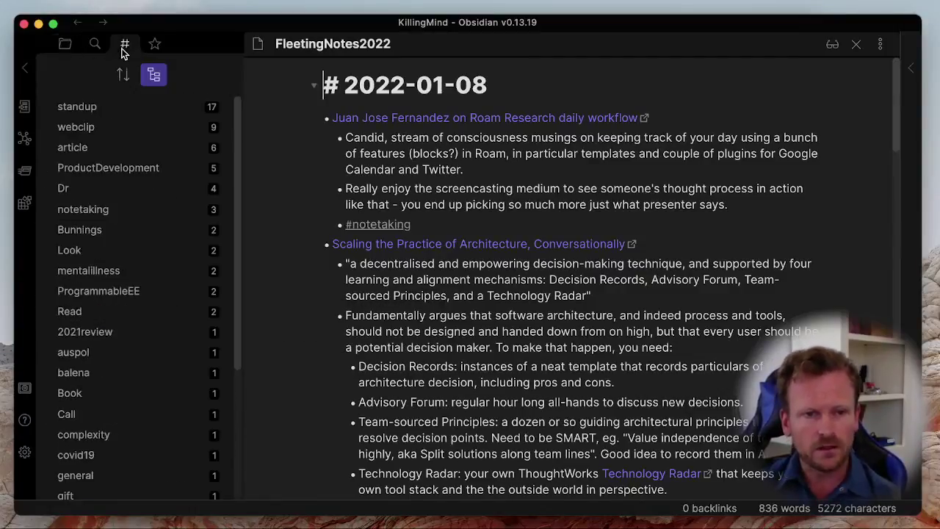
pyautogui.click(78, 130)
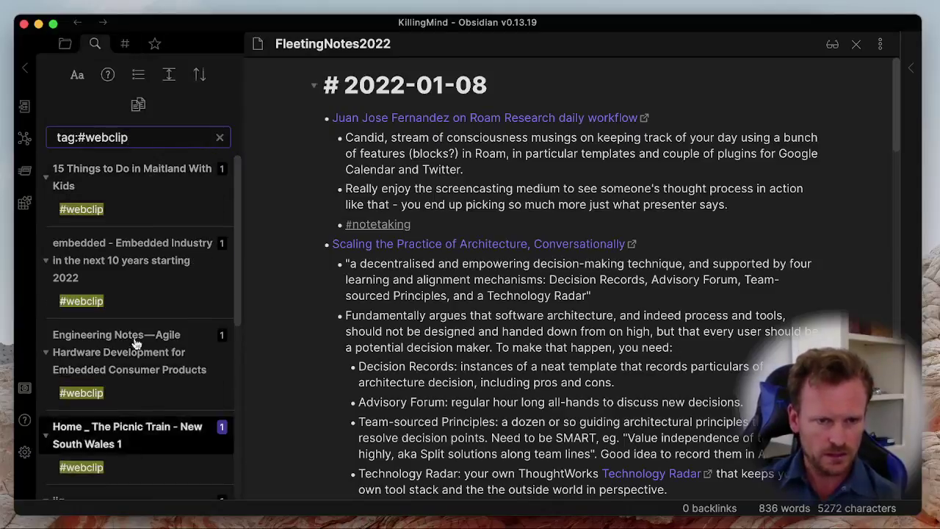
# Step: Open the Picnic Train and Maitland With Kids clips, then return to the vault's note list
pyautogui.click(137, 438)
pyautogui.scroll(-10, 549, 213)
pyautogui.scroll(10, 549, 213)
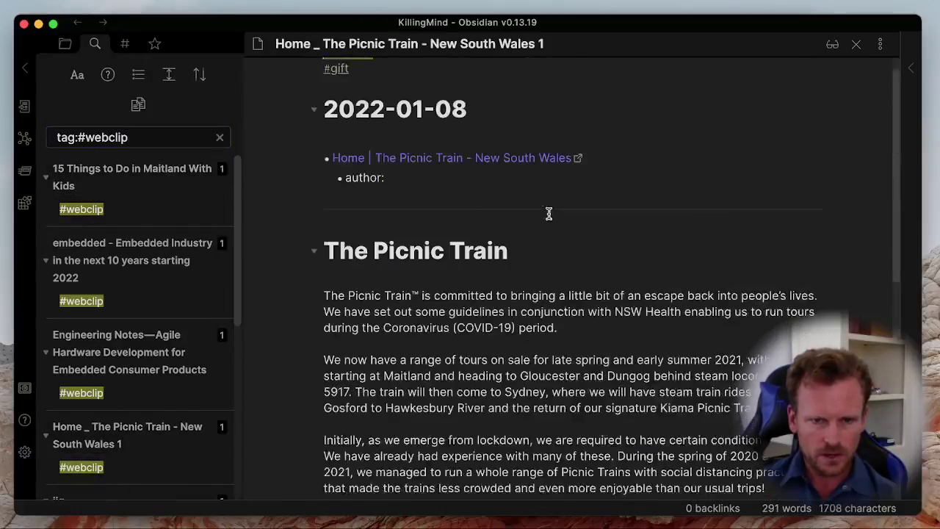
pyautogui.click(129, 176)
pyautogui.scroll(-2, 555, 185)
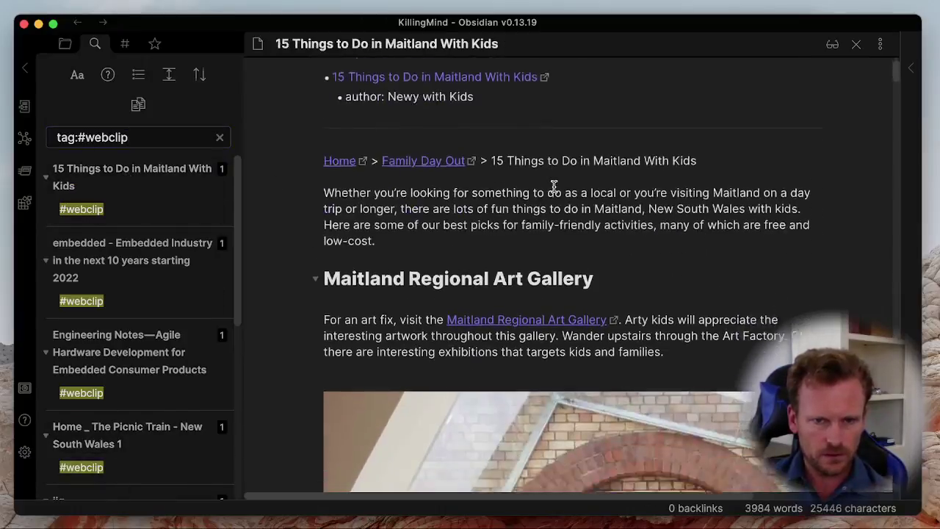
pyautogui.scroll(-5, 552, 185)
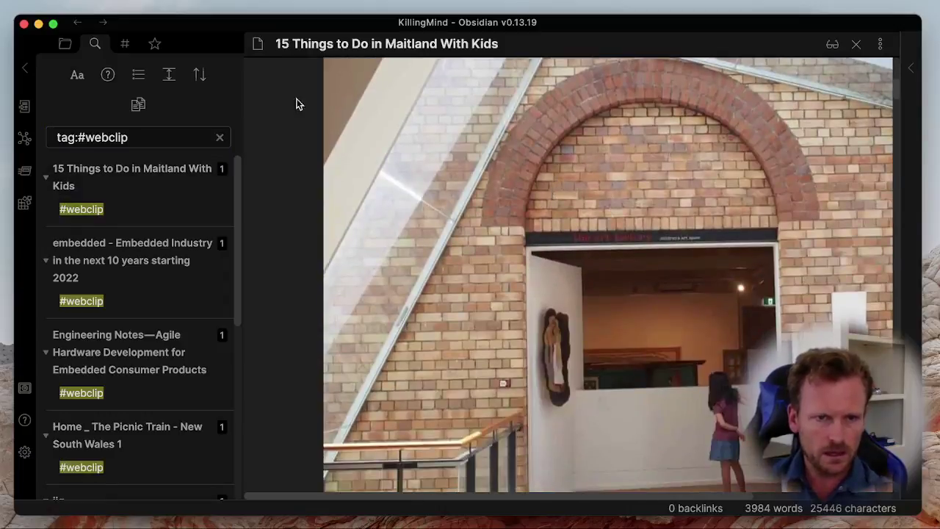
pyautogui.click(124, 209)
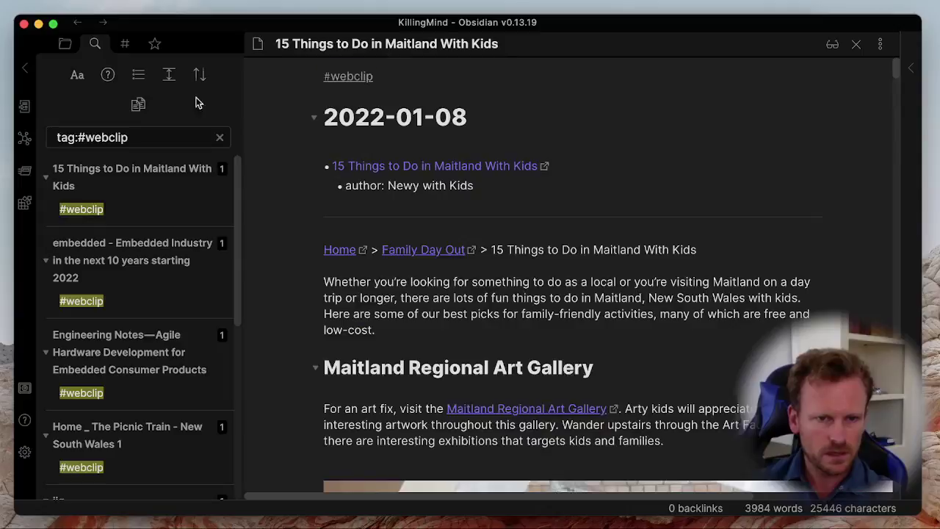
pyautogui.click(64, 44)
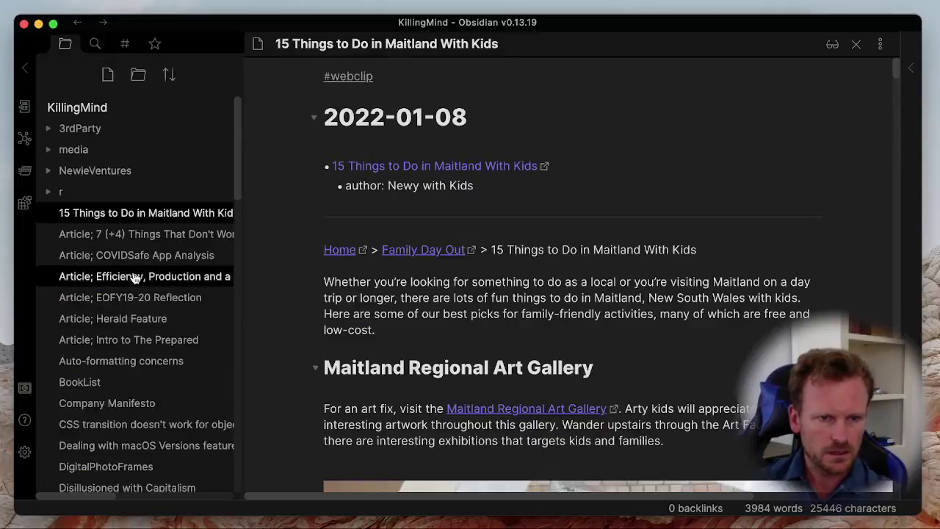
pyautogui.scroll(-10, 135, 294)
# Step: Open FleetingNotes2022 beside the article and paste the clip's tag, heading, link and author lines above 2022-01-08
pyautogui.keyDown('super'); pyautogui.click(134, 319); pyautogui.keyUp('super')
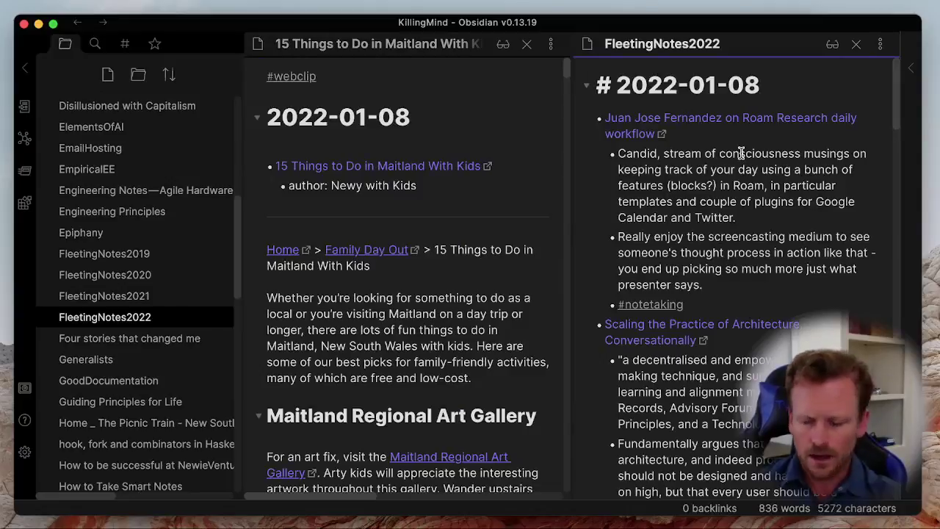
pyautogui.moveTo(416, 185); pyautogui.dragTo(235, 79)
pyautogui.press('super+c')
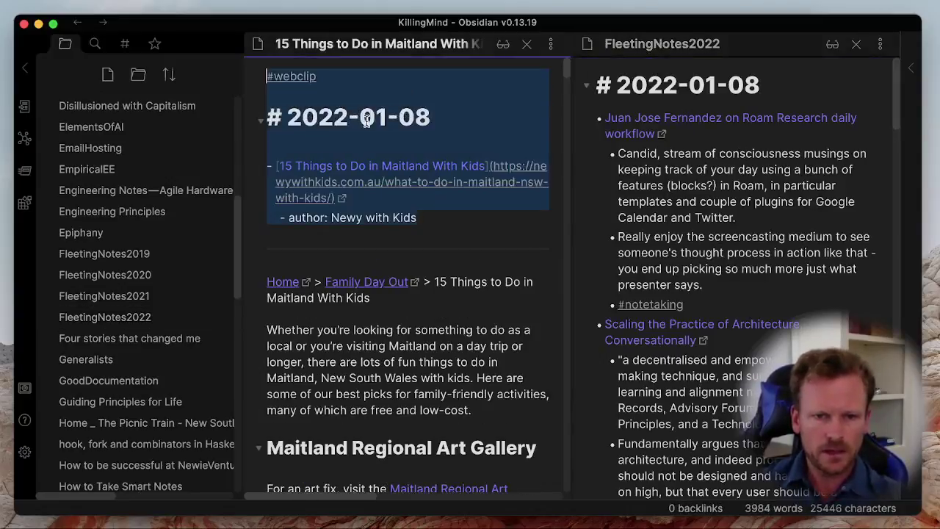
pyautogui.click(783, 185)
pyautogui.click(587, 85)
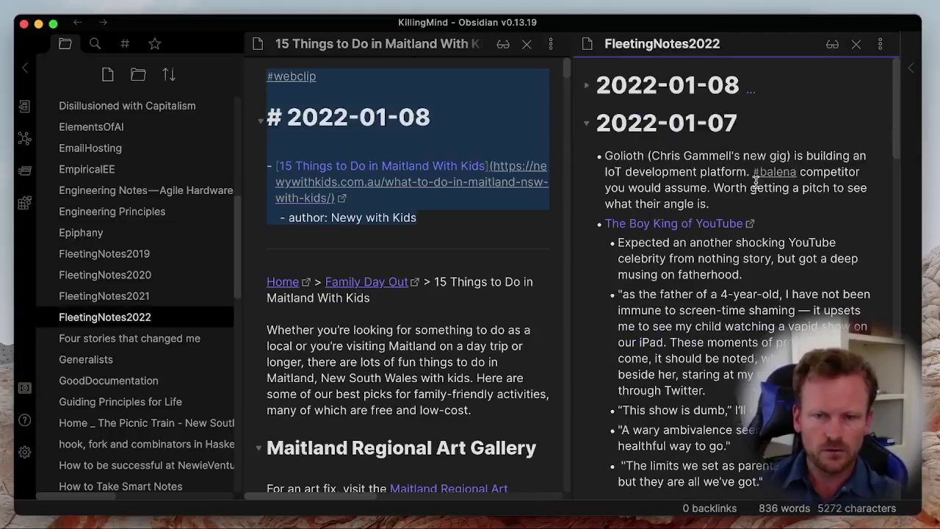
pyautogui.click(586, 86)
pyautogui.click(673, 85)
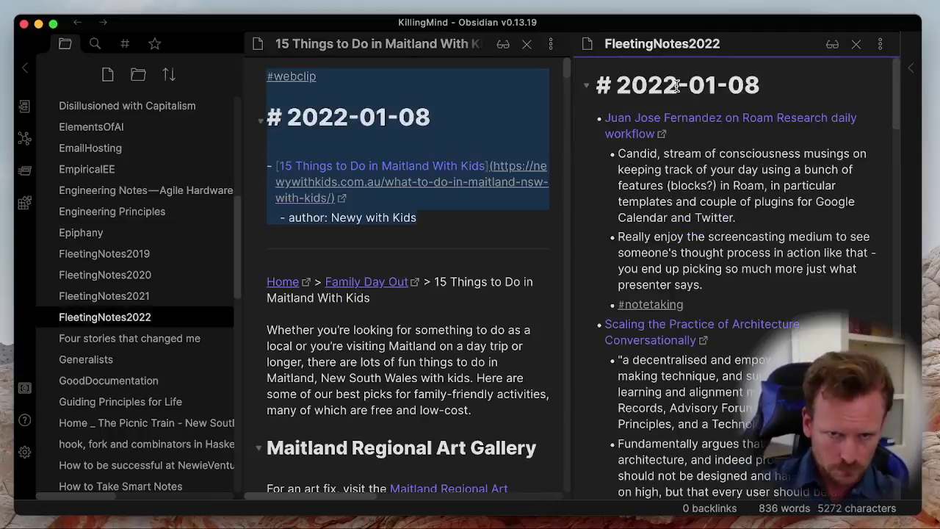
pyautogui.press('Up')
pyautogui.press('super+v')
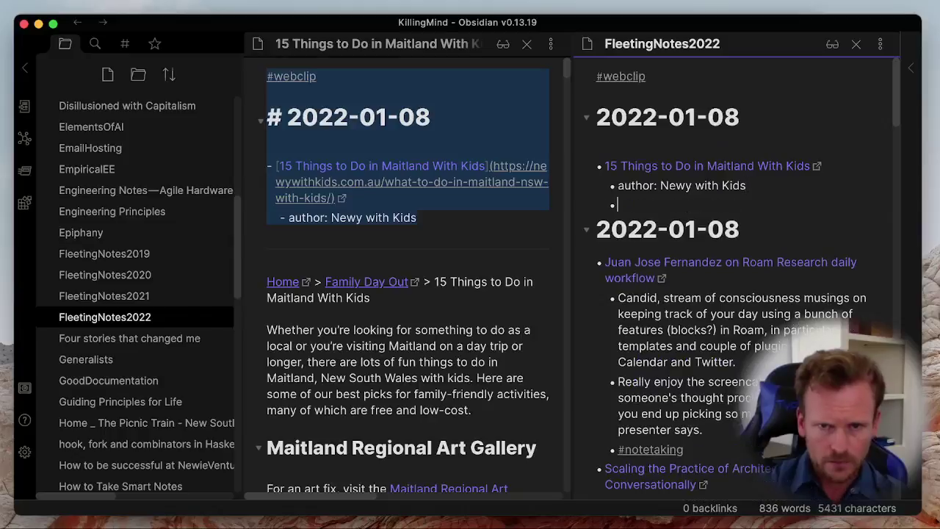
pyautogui.press('Return')
pyautogui.press('Return')
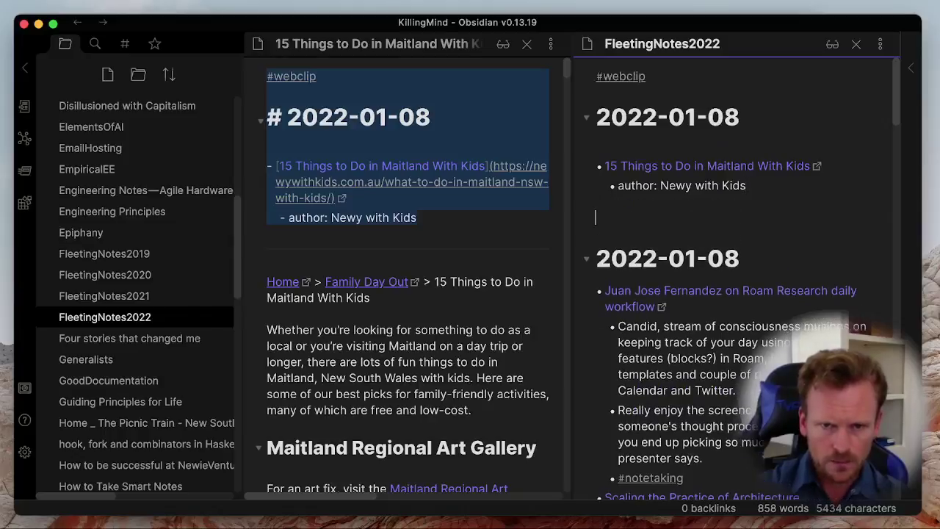
# Step: Add an indented bullet under the author line holding a dragged-in gallery photo, then close the article pane
pyautogui.press('Up')
pyautogui.press('super+Right')
pyautogui.press('Return')
pyautogui.press('Tab')
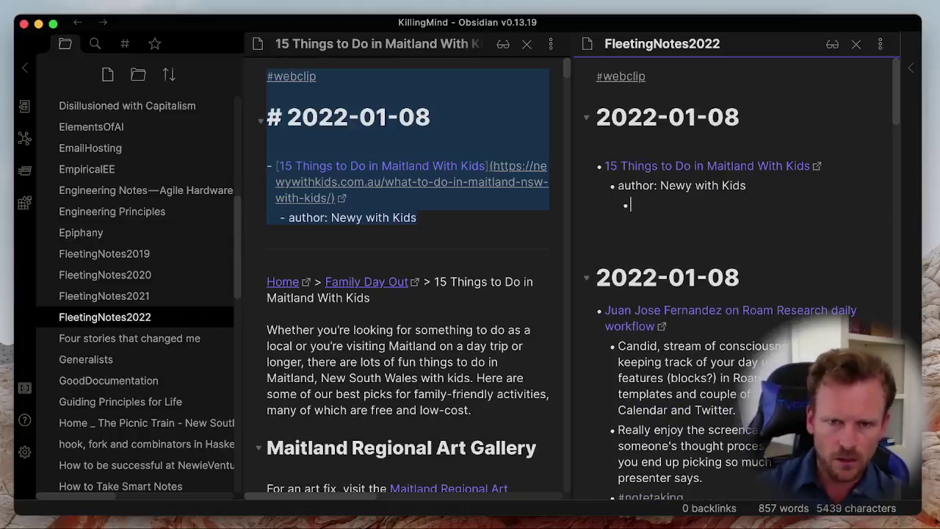
pyautogui.scroll(-3, 426, 336)
pyautogui.scroll(-6, 426, 336)
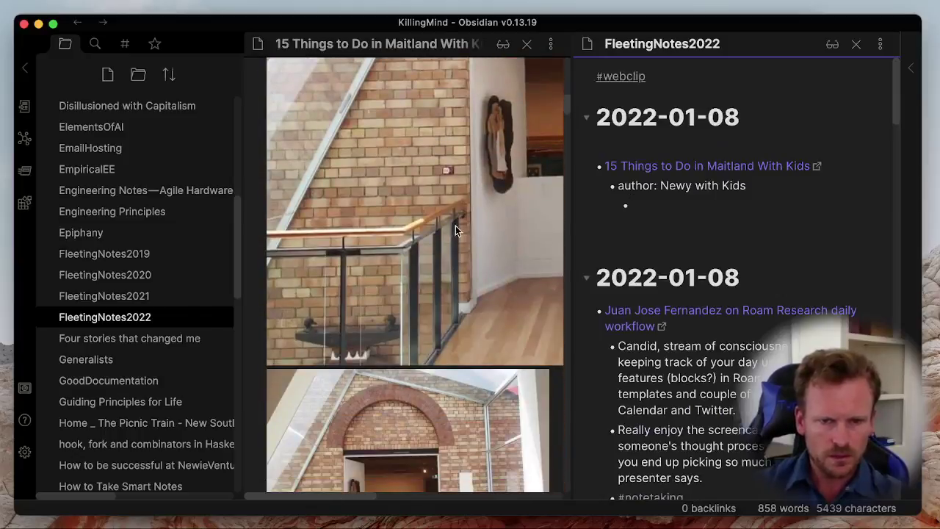
pyautogui.moveTo(455, 226); pyautogui.dragTo(667, 207)
pyautogui.moveTo(438, 216); pyautogui.dragTo(678, 205)
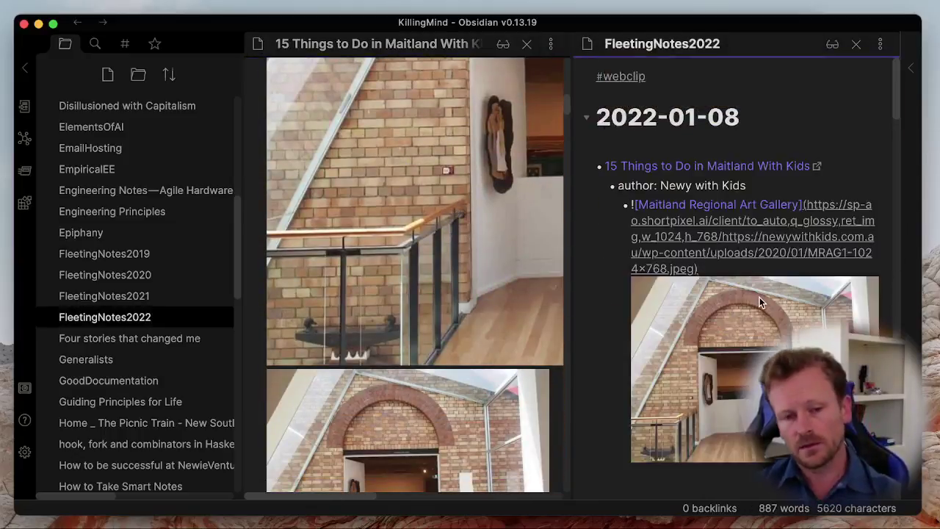
pyautogui.click(774, 124)
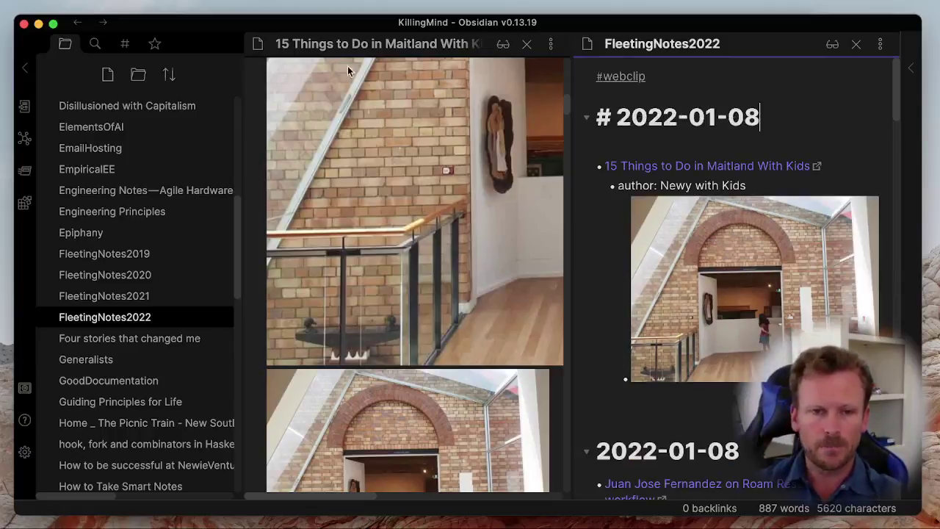
pyautogui.click(527, 46)
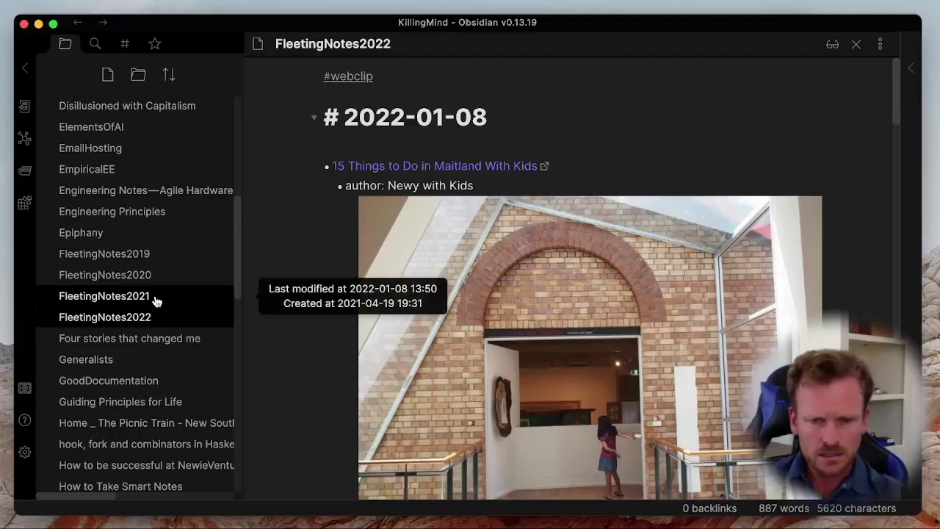
pyautogui.scroll(-10, 155, 300)
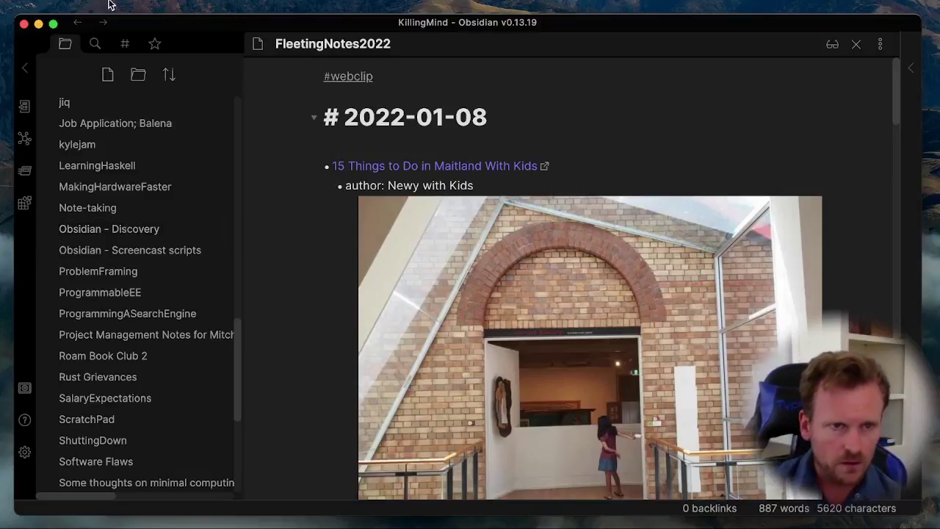
# Step: Open the Take A Memo shortcut in the iPad's Shortcuts app and scroll through its actions
pyautogui.click(38, 24)
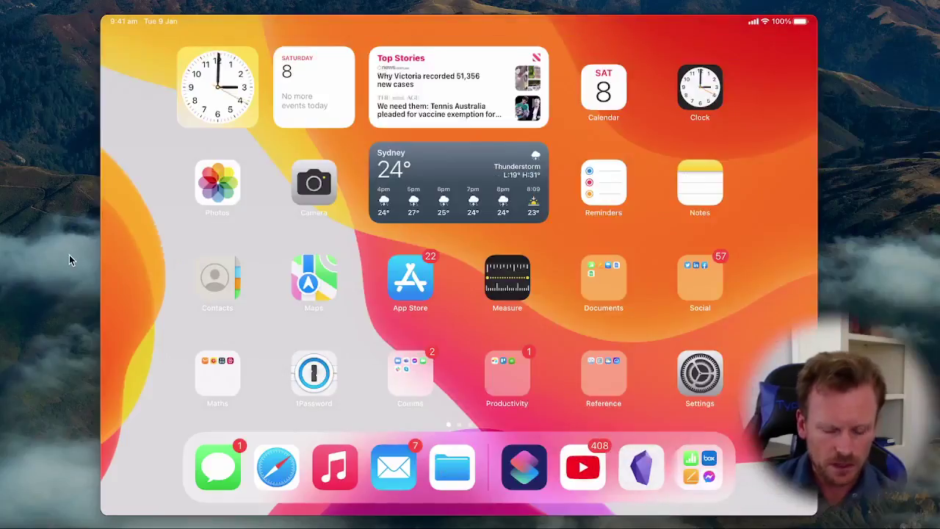
pyautogui.click(524, 467)
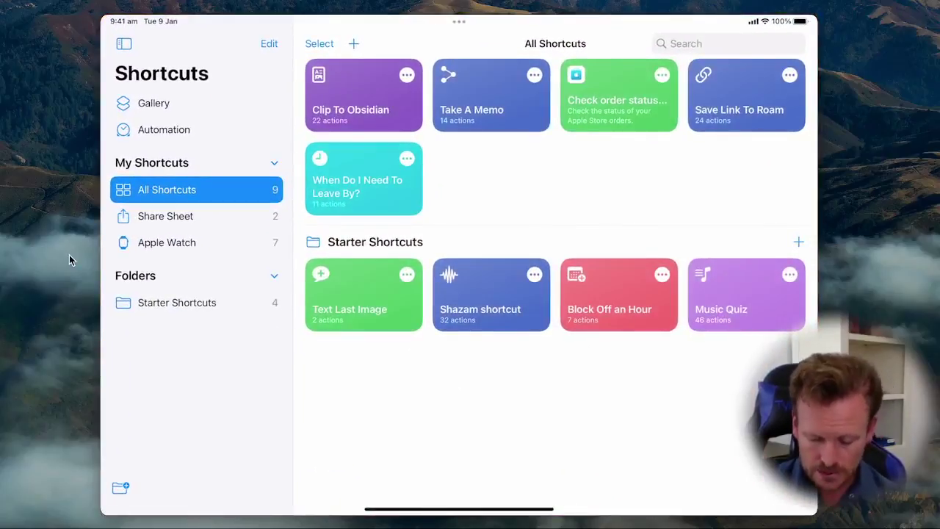
pyautogui.click(534, 75)
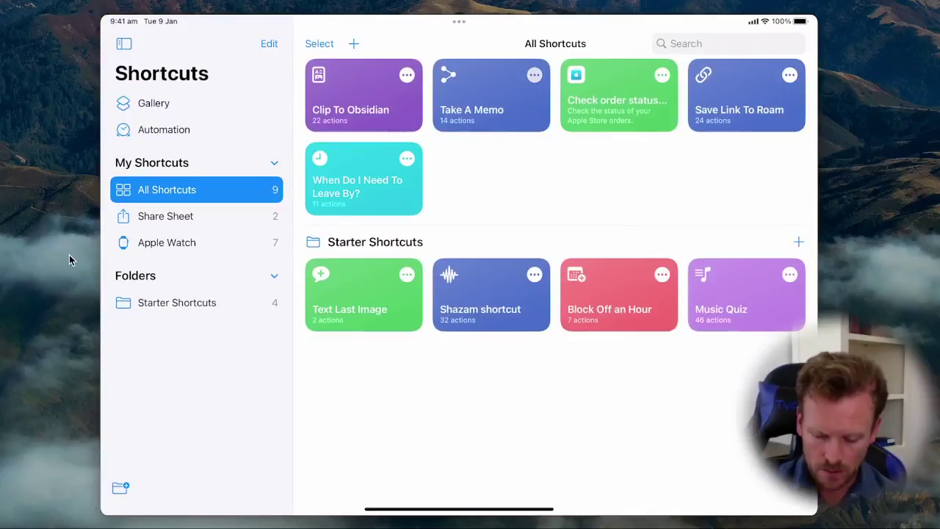
pyautogui.scroll(-1, 350, 294)
pyautogui.scroll(-5, 351, 294)
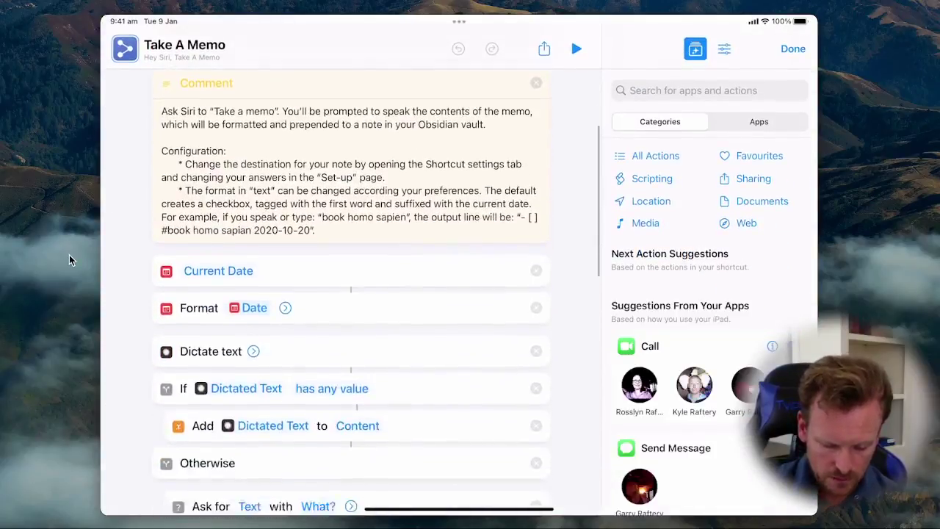
pyautogui.scroll(5, 351, 294)
pyautogui.scroll(2, 351, 294)
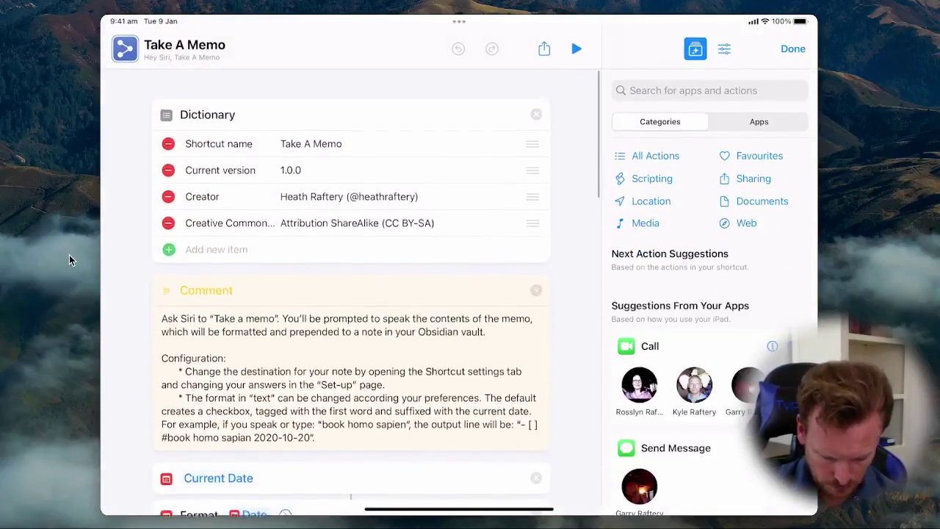
pyautogui.scroll(-8, 351, 294)
pyautogui.scroll(1, 351, 294)
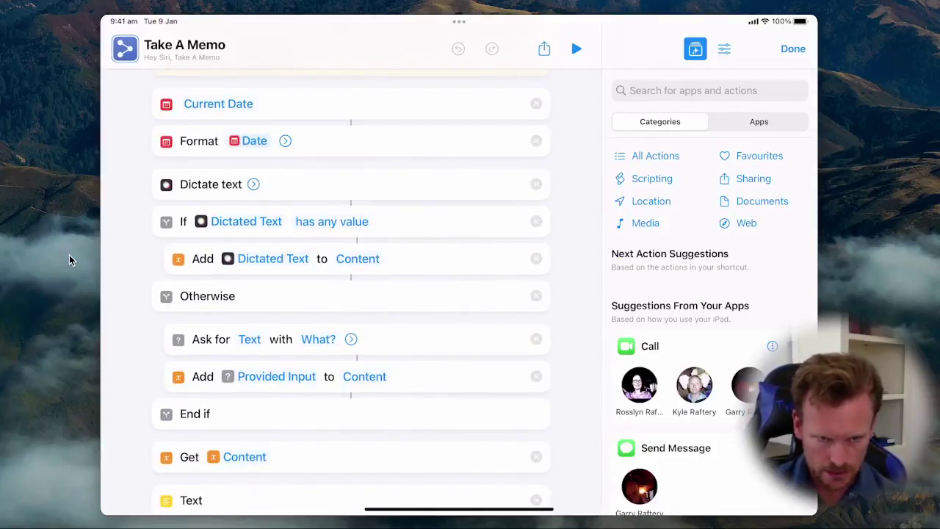
pyautogui.scroll(-6, 351, 294)
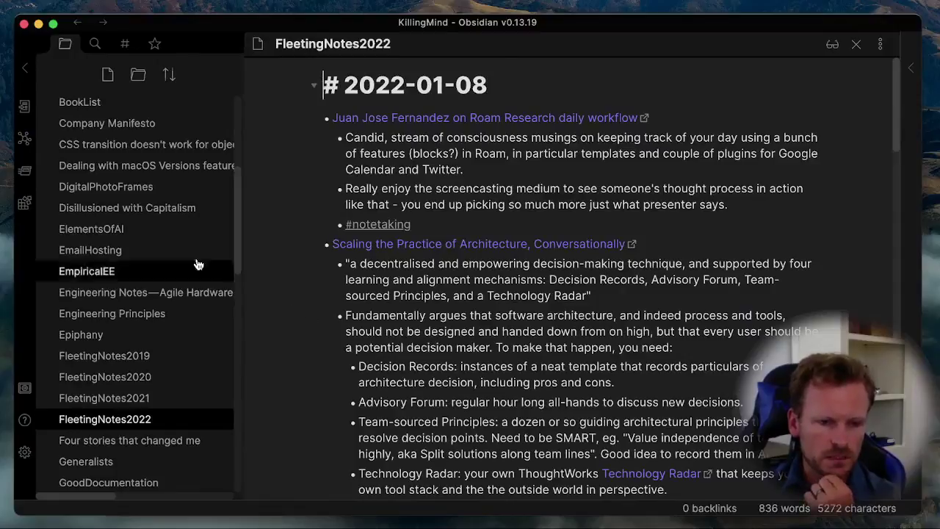
# Step: Open the inbox note and tick the #Musings 'is it really turtles all the way down' task
pyautogui.scroll(-10, 125, 305)
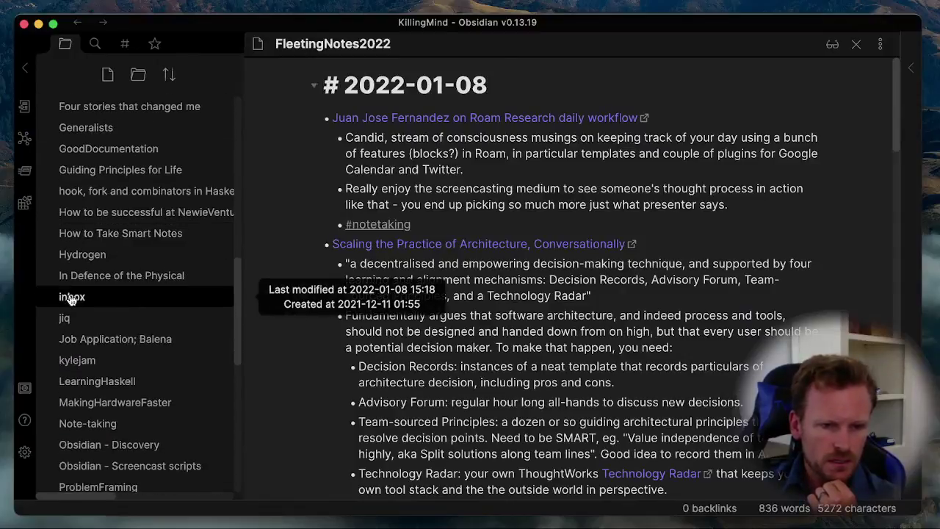
pyautogui.click(95, 301)
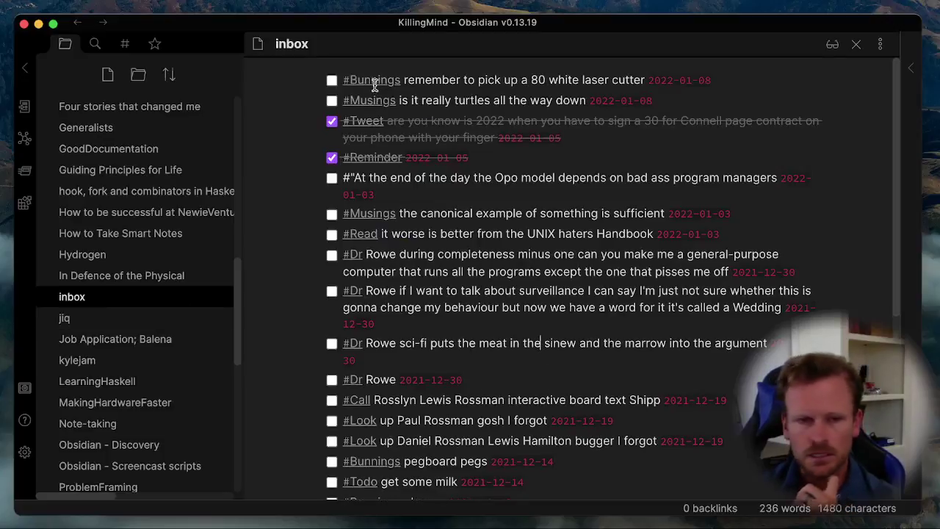
pyautogui.moveTo(446, 100); pyautogui.dragTo(646, 101)
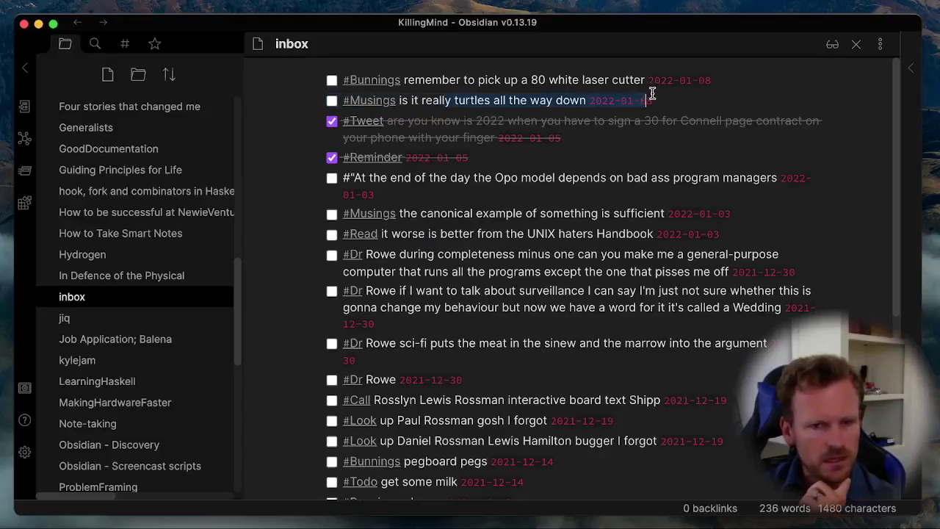
pyautogui.click(673, 95)
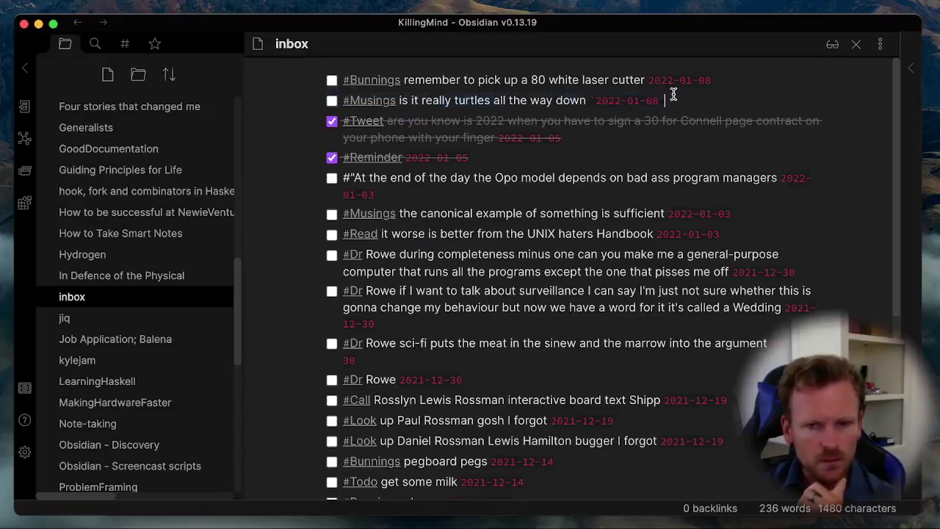
pyautogui.click(332, 101)
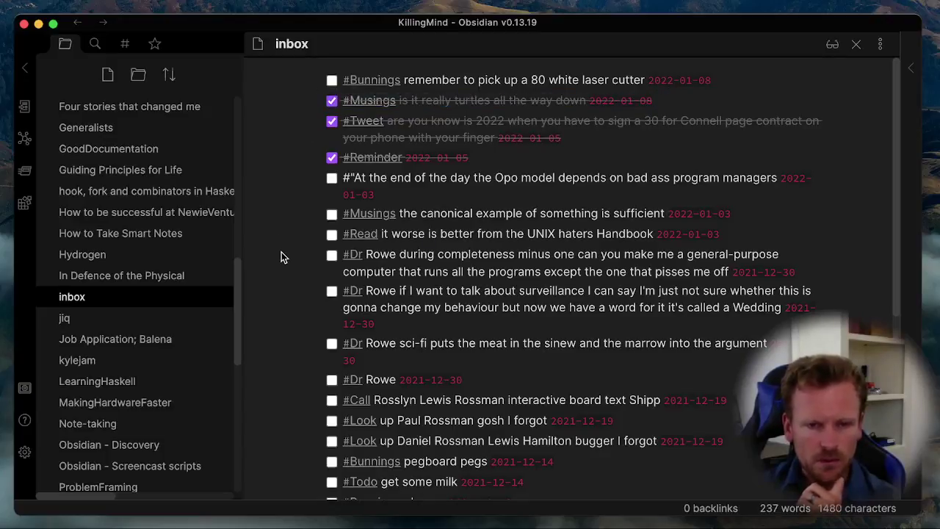